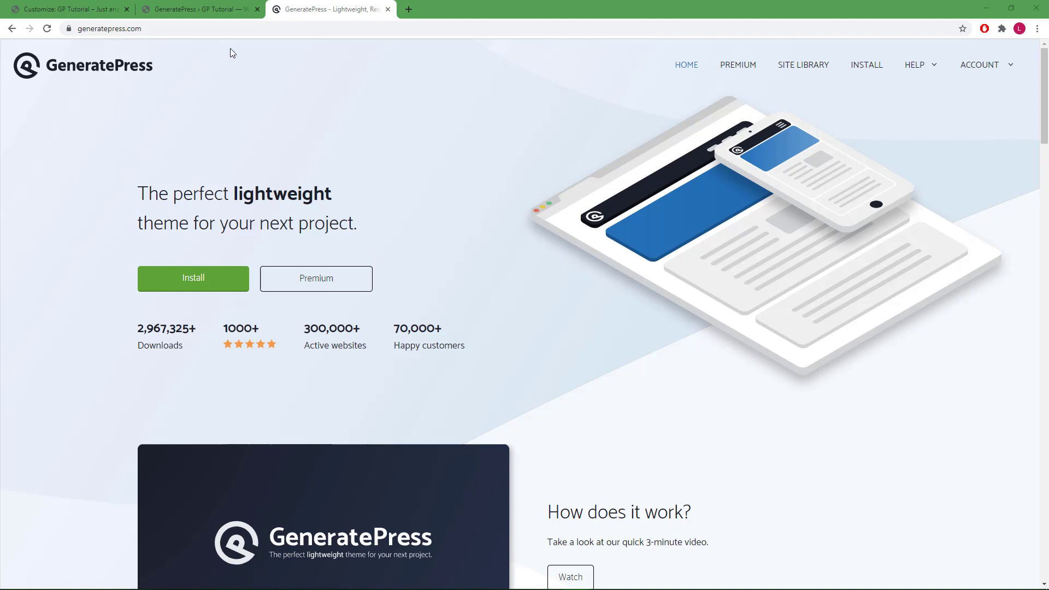
Step: Go from the GeneratePress modules page to the GP Tutorial Customizer's General settings
click(217, 12)
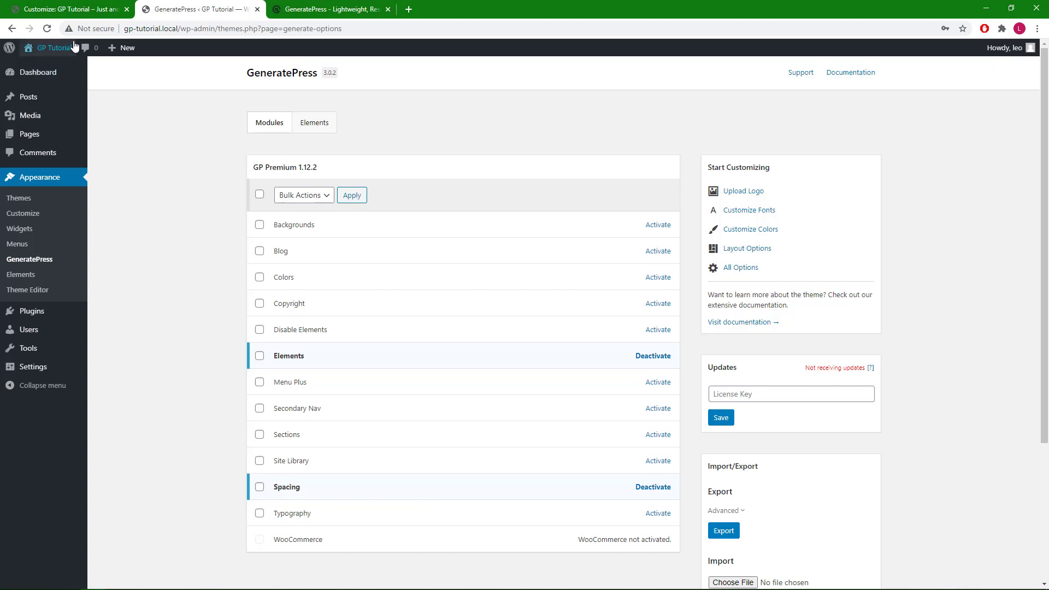
click(73, 10)
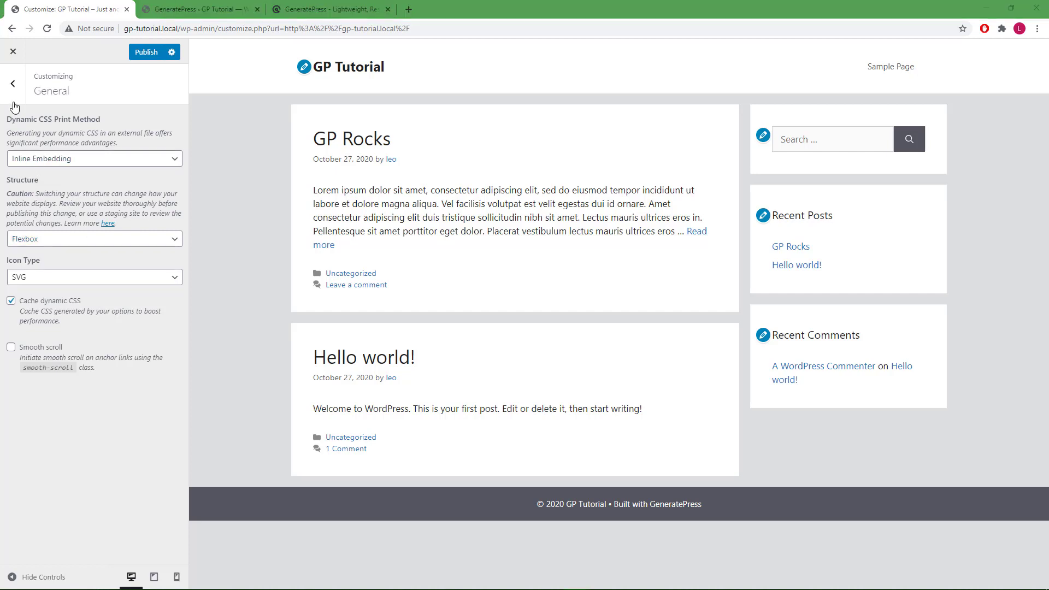
Step: Set the Layout > Container width from 1200 to 1210 px
click(13, 83)
click(63, 194)
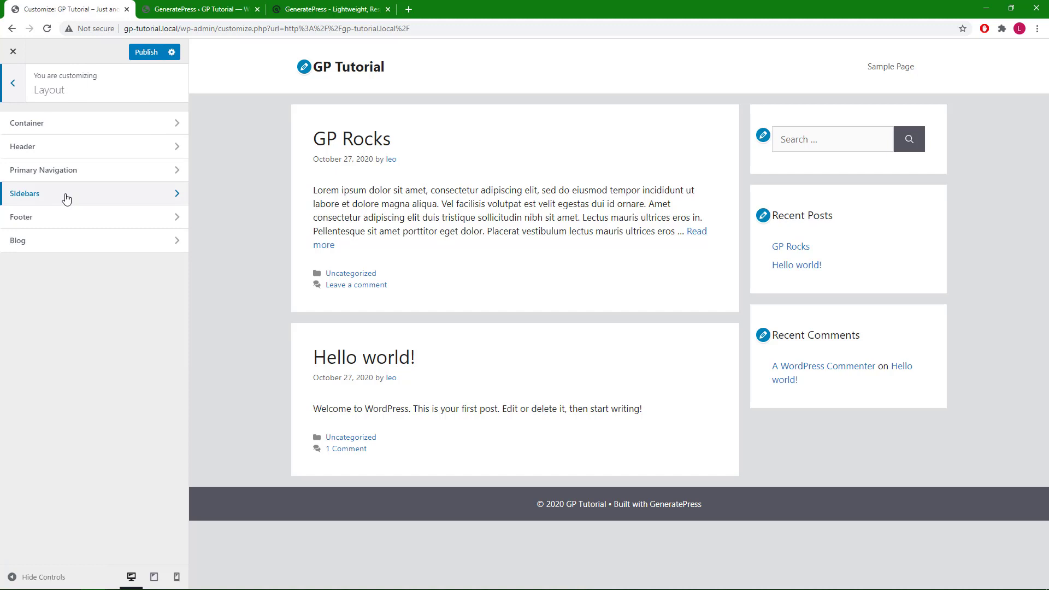
click(90, 132)
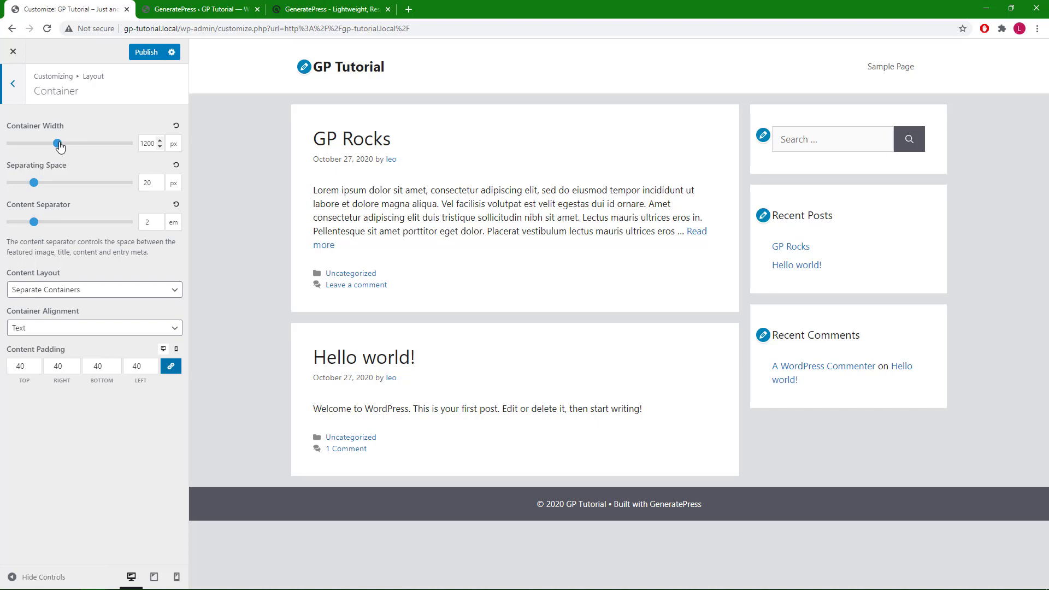
mouse_move(61, 145)
mouse_down()
mouse_move(35, 146)
mouse_move(59, 147)
mouse_up()
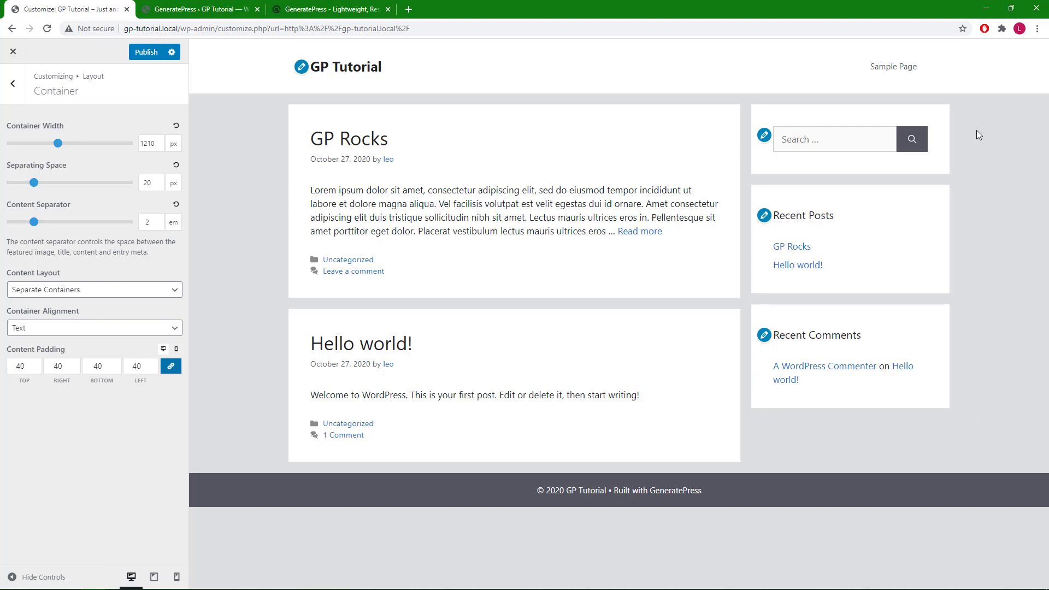
Step: Raise the Separating Space between containers toward 21 px
click(755, 111)
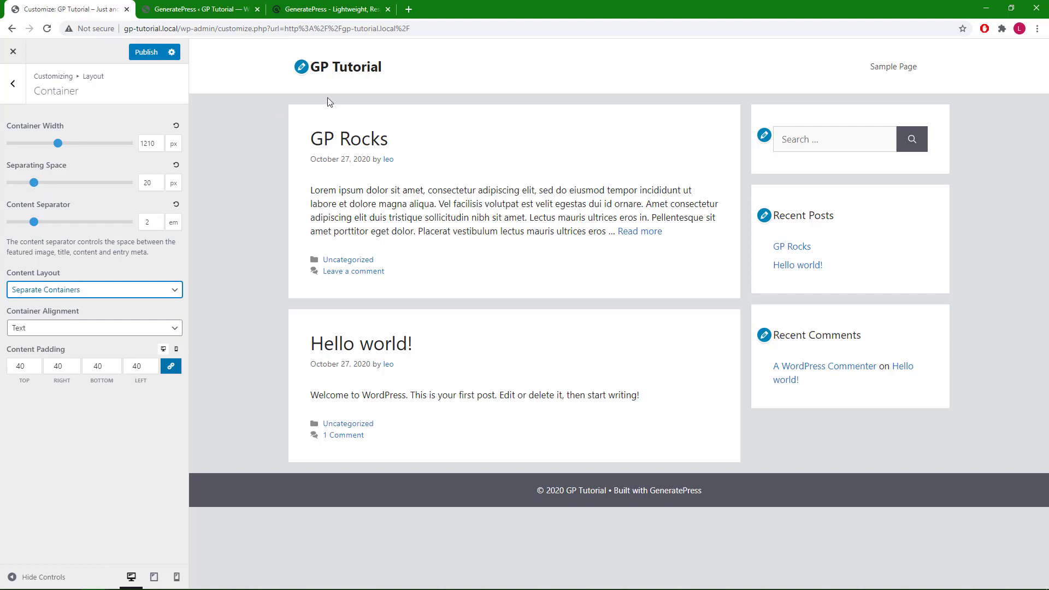
click(34, 183)
mouse_move(34, 187)
mouse_down()
mouse_move(99, 189)
mouse_move(17, 189)
mouse_move(36, 187)
mouse_up()
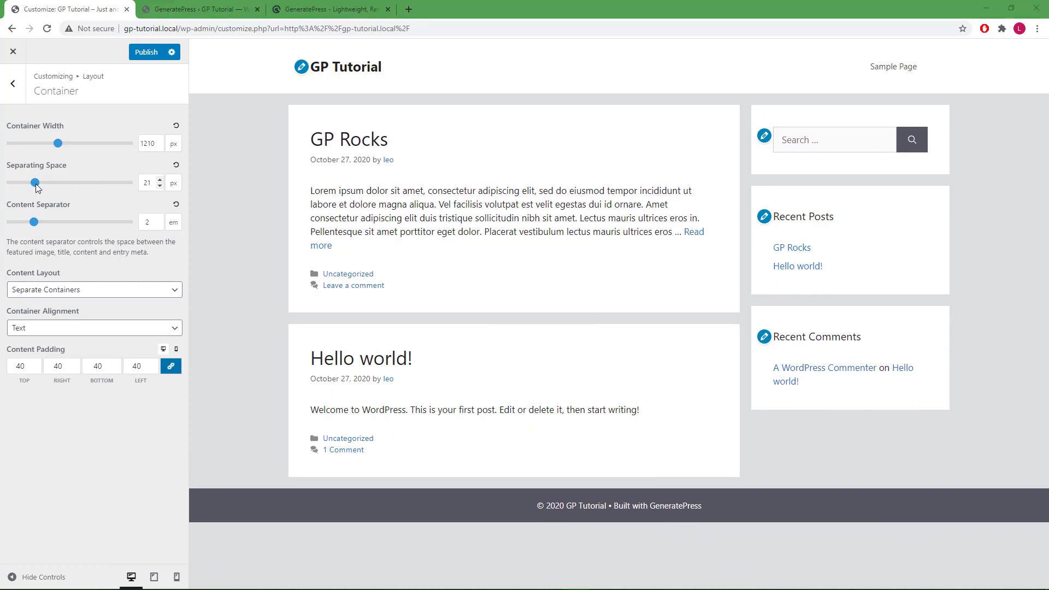
Step: Try the One Container content layout, then return to Separate Containers at 21 px spacing
click(87, 289)
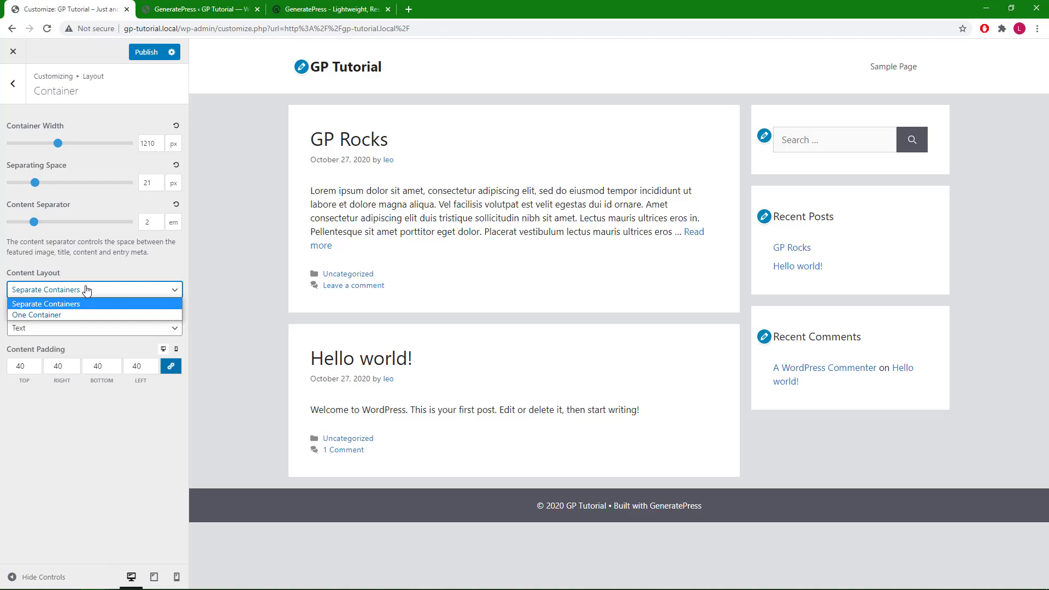
click(83, 315)
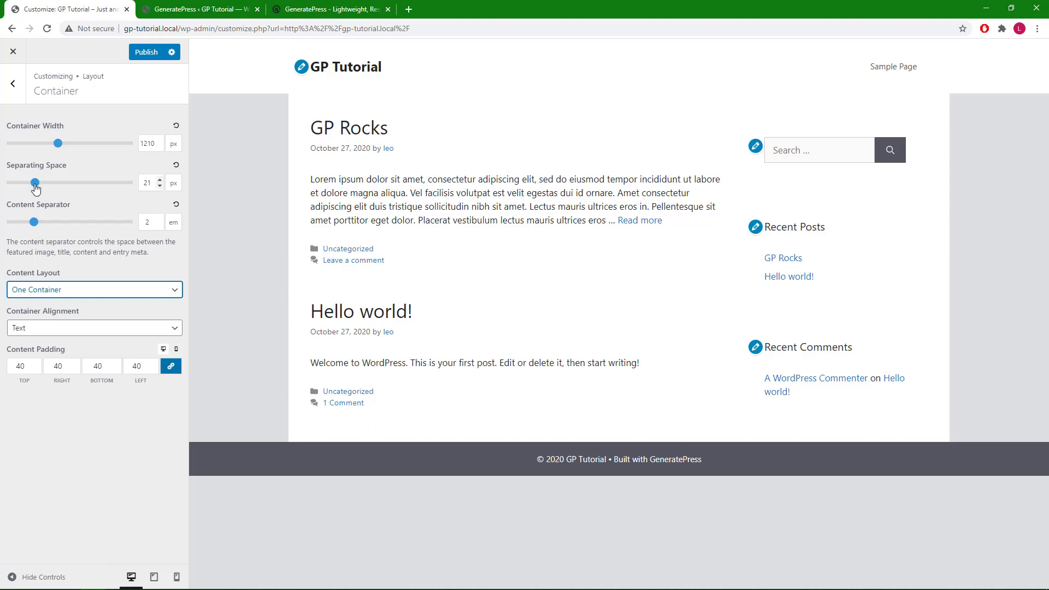
mouse_move(35, 188)
mouse_down()
mouse_move(98, 187)
mouse_move(37, 189)
mouse_up()
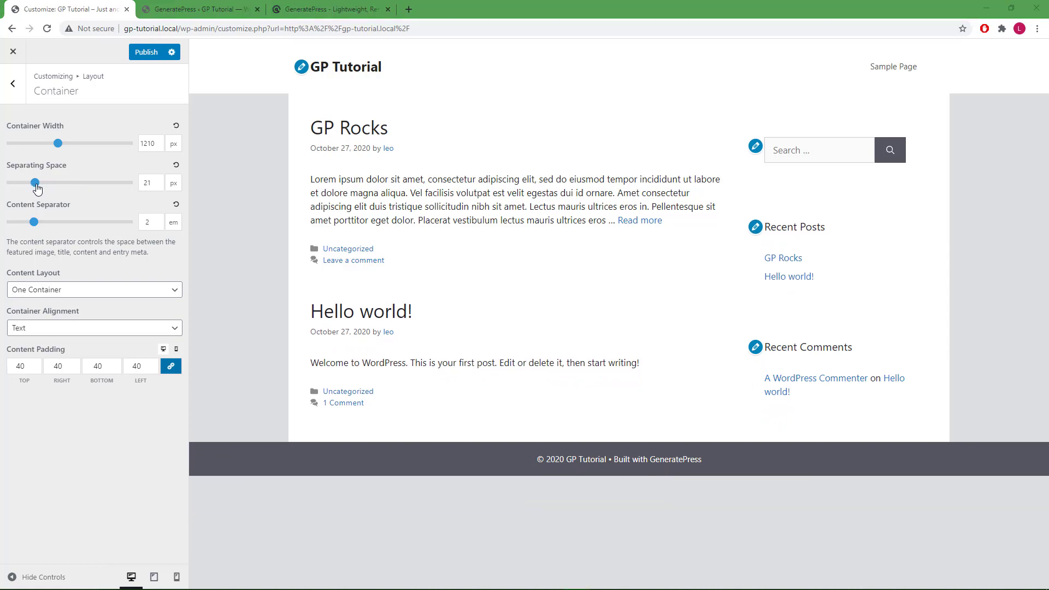
click(102, 290)
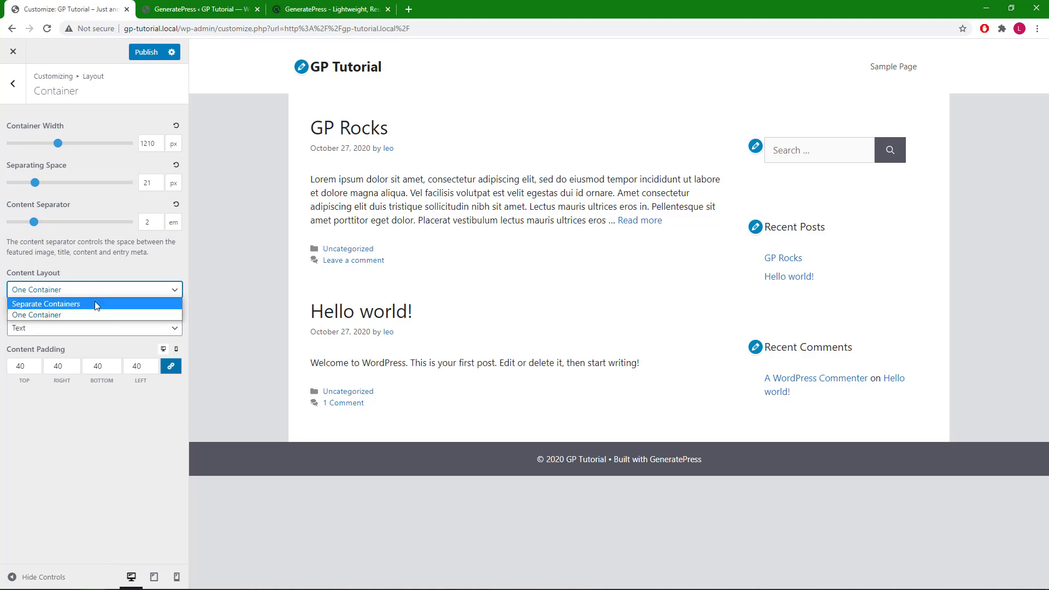
click(96, 304)
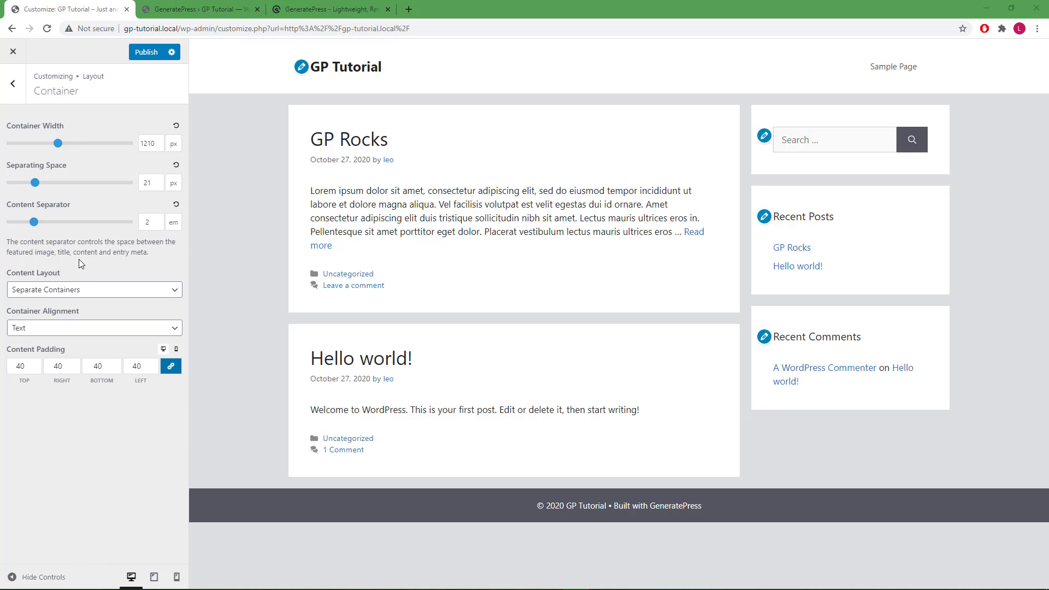
Step: Increase the Content Separator spacing from 2 to 2.3 em
click(33, 223)
mouse_move(35, 226)
mouse_down()
mouse_move(91, 229)
mouse_move(37, 232)
mouse_up()
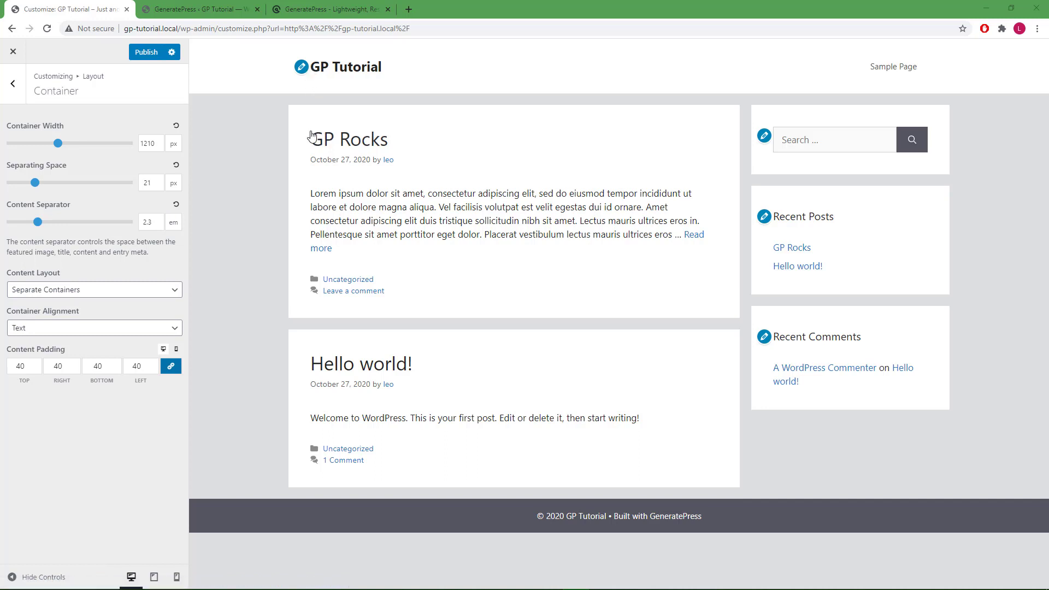
Step: Change Container Alignment from Text to Boxes
click(113, 330)
click(110, 339)
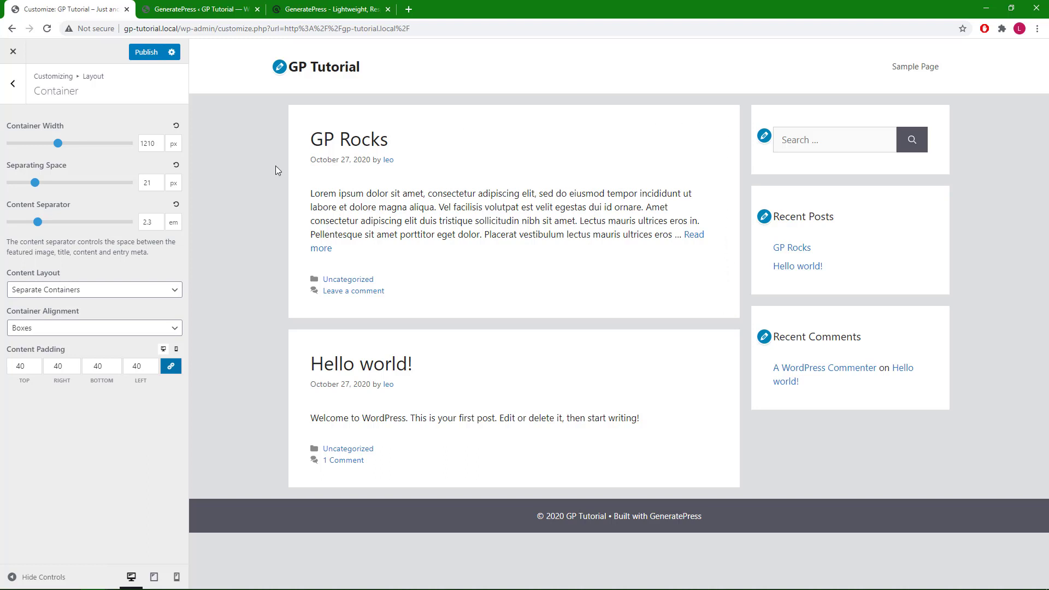
Step: Adjust the desktop content padding, settling at 30 on all sides
click(151, 363)
click(151, 363)
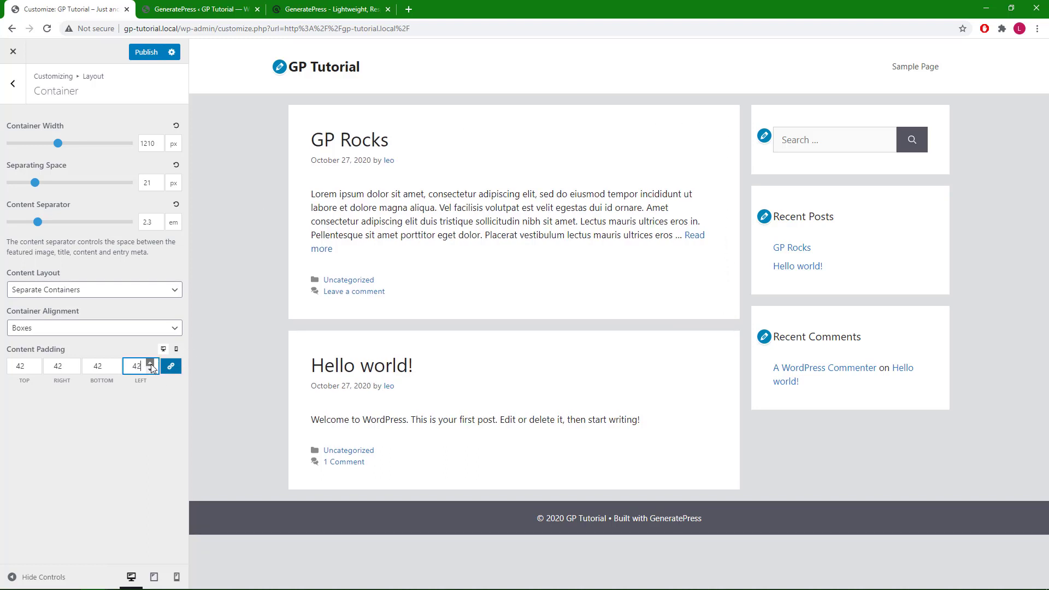
click(151, 364)
click(151, 364)
click(151, 364)
click(150, 364)
click(151, 364)
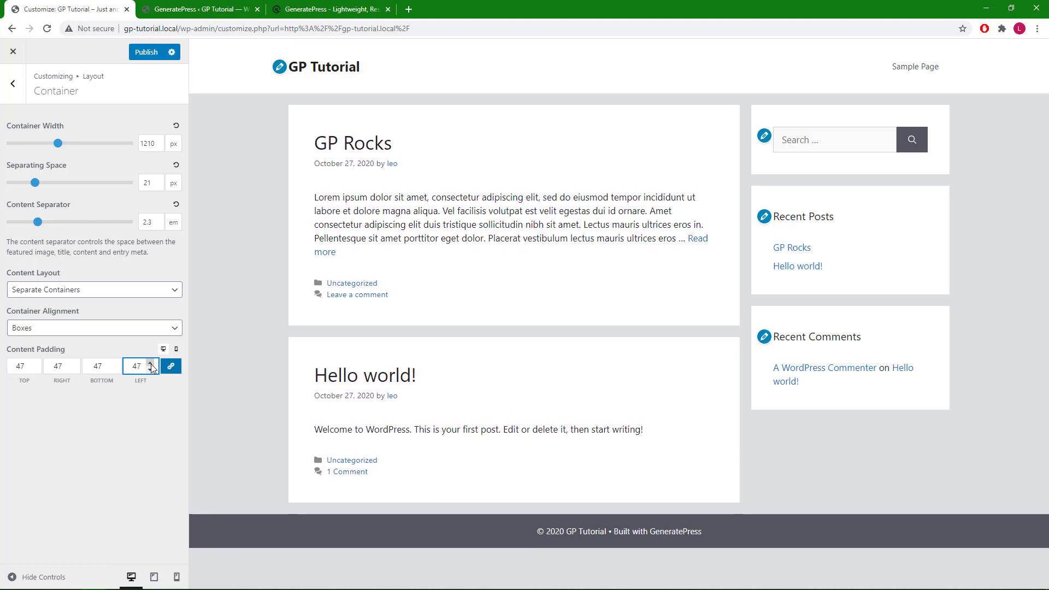
click(151, 369)
click(151, 369)
click(151, 369)
click(151, 369)
click(151, 369)
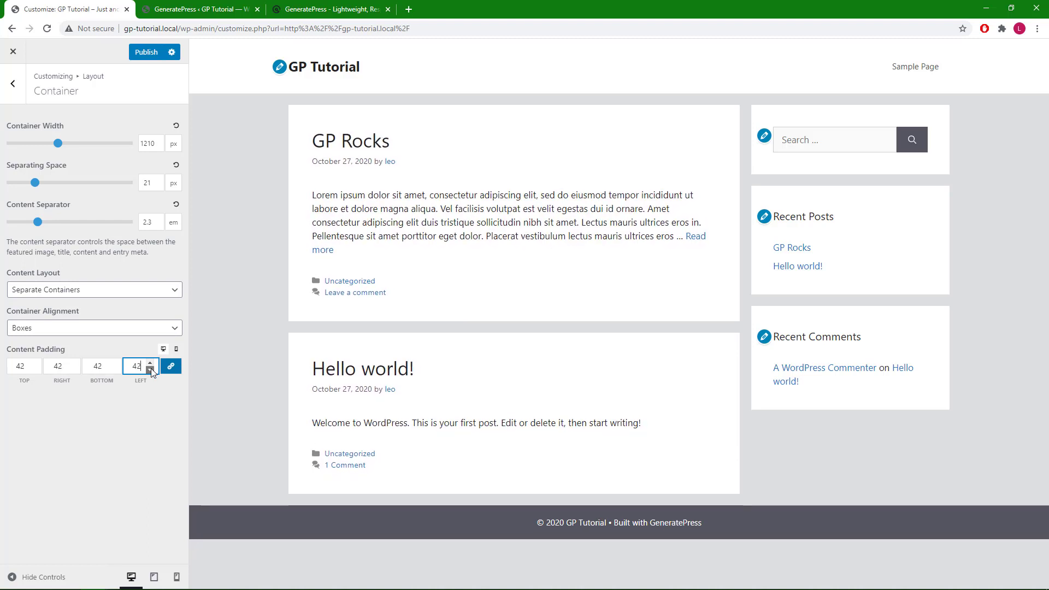
click(151, 369)
click(151, 369)
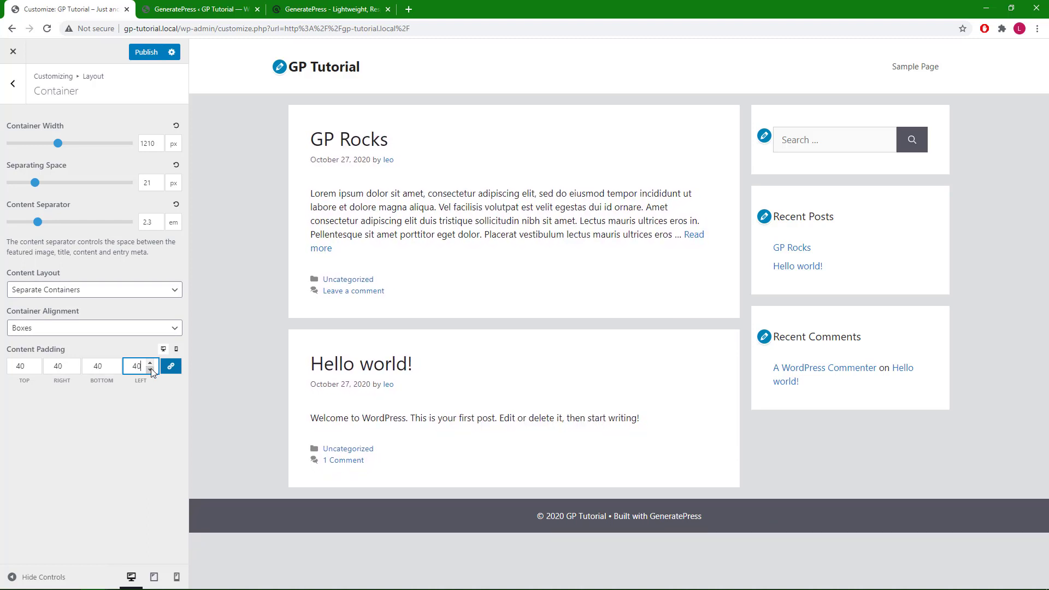
Step: Adjust the mobile content padding, then publish the changes and close the Customizer
click(176, 353)
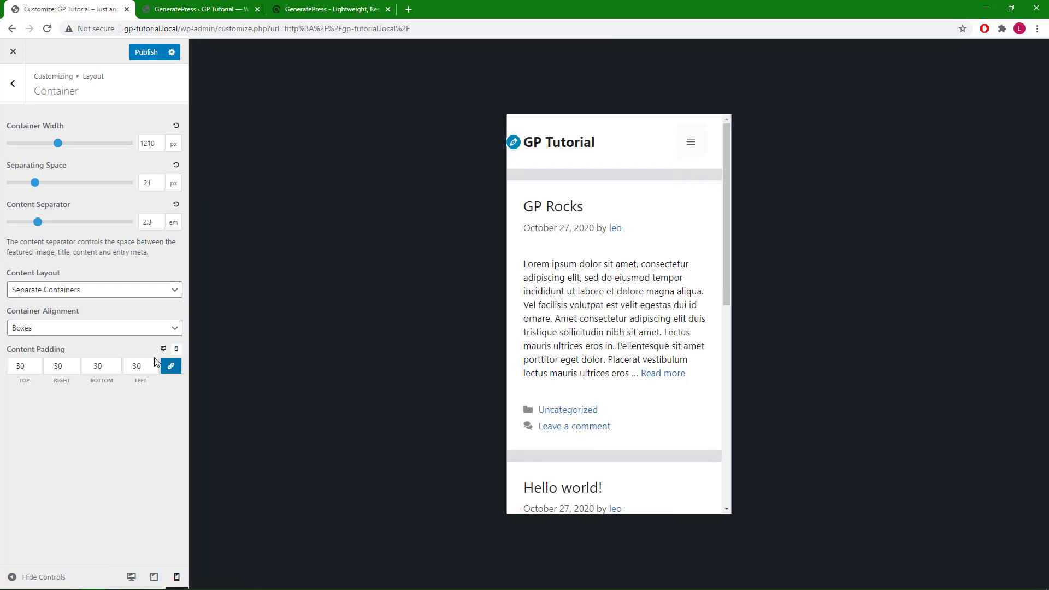
click(150, 363)
click(150, 363)
click(150, 363)
click(151, 363)
click(150, 363)
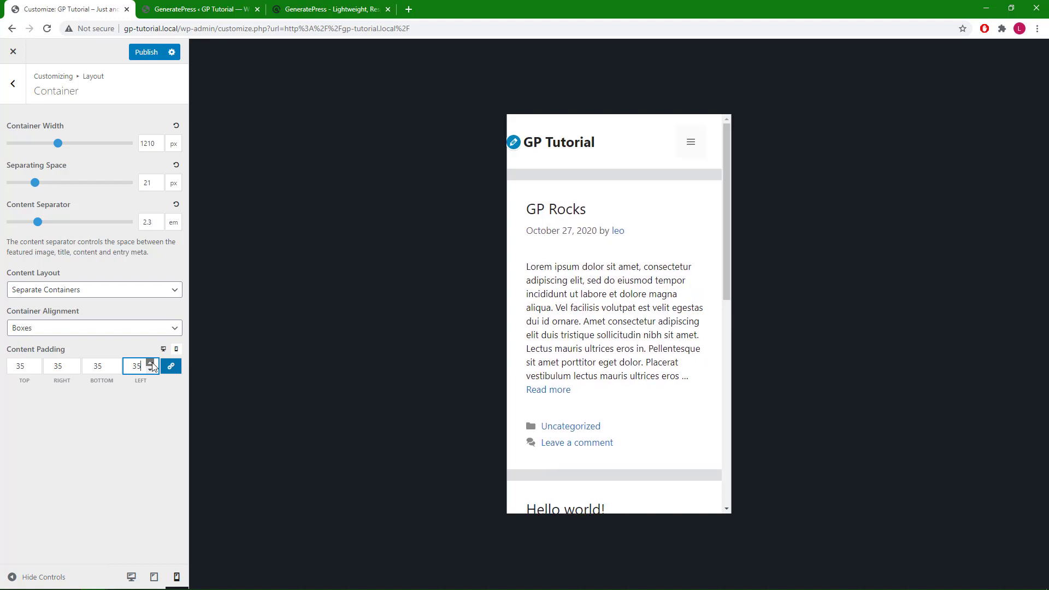
click(150, 363)
click(151, 370)
click(150, 370)
click(150, 370)
click(151, 370)
click(150, 370)
click(150, 370)
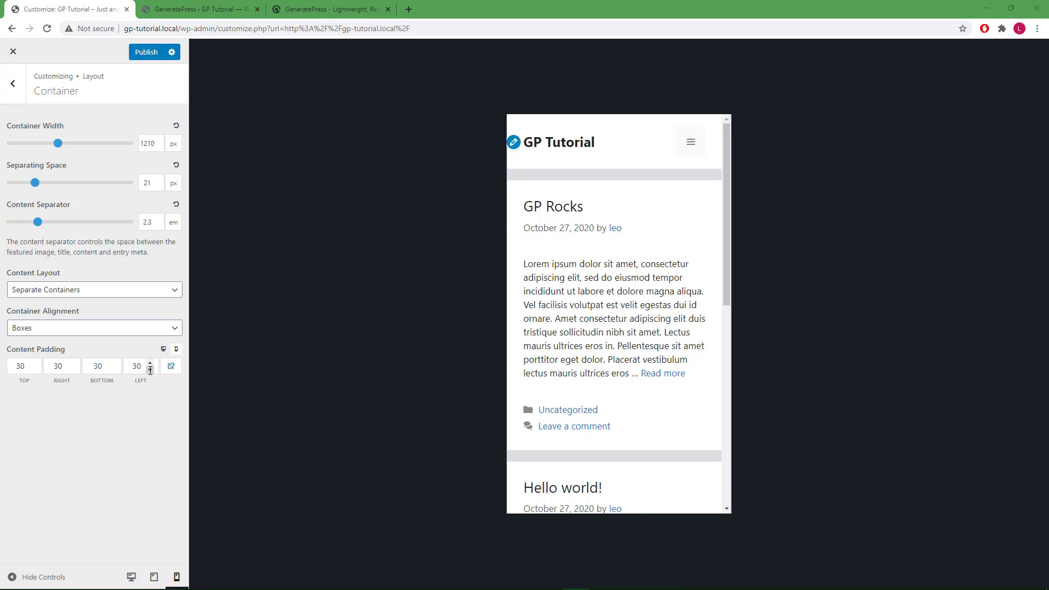
click(145, 53)
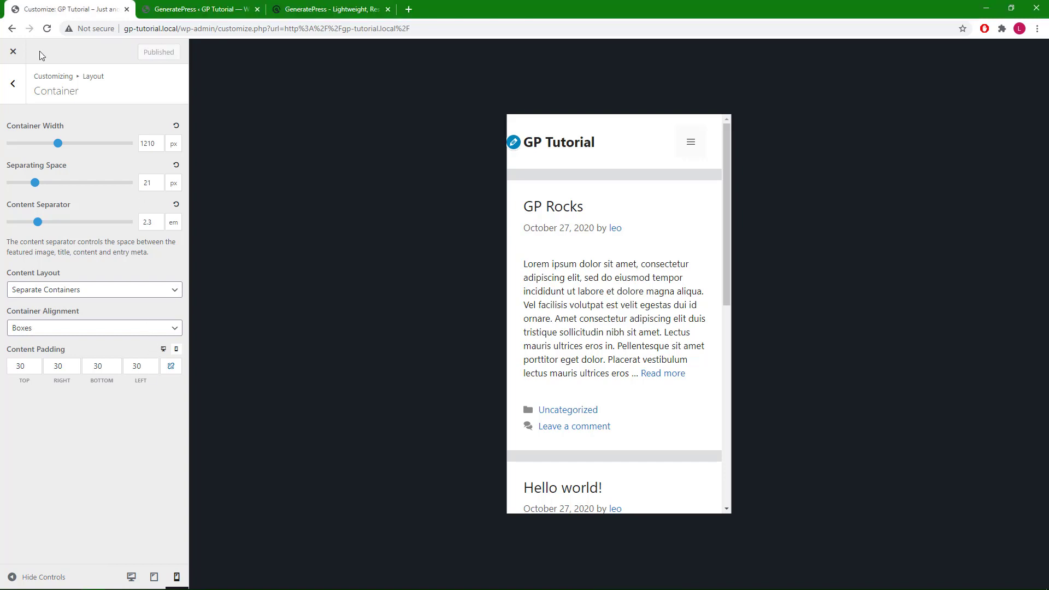
click(13, 51)
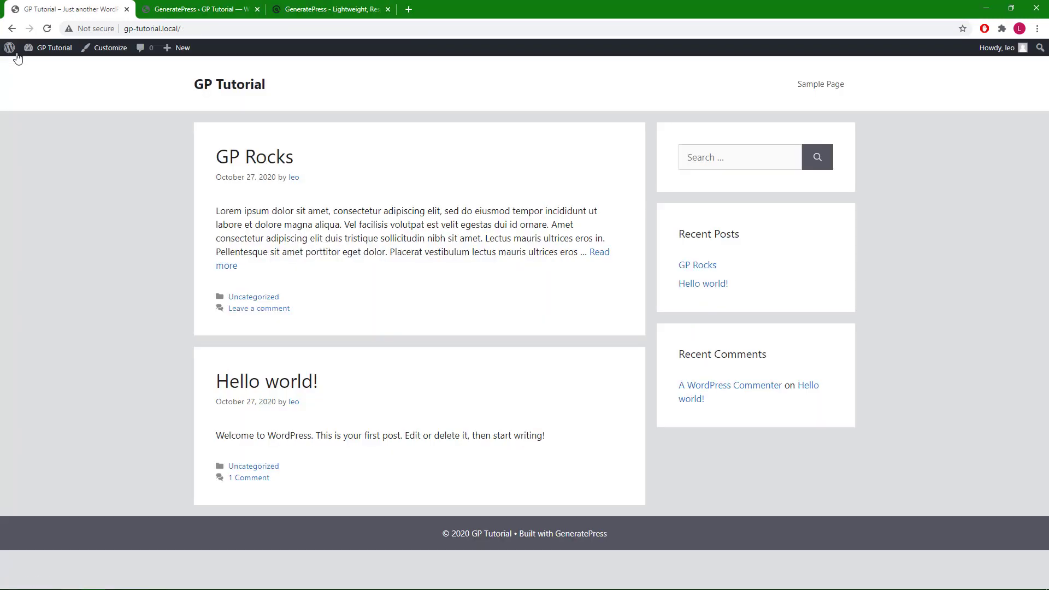
Step: Open the GP Rocks post in the editor and expand its Layout Content Container dropdown
click(260, 162)
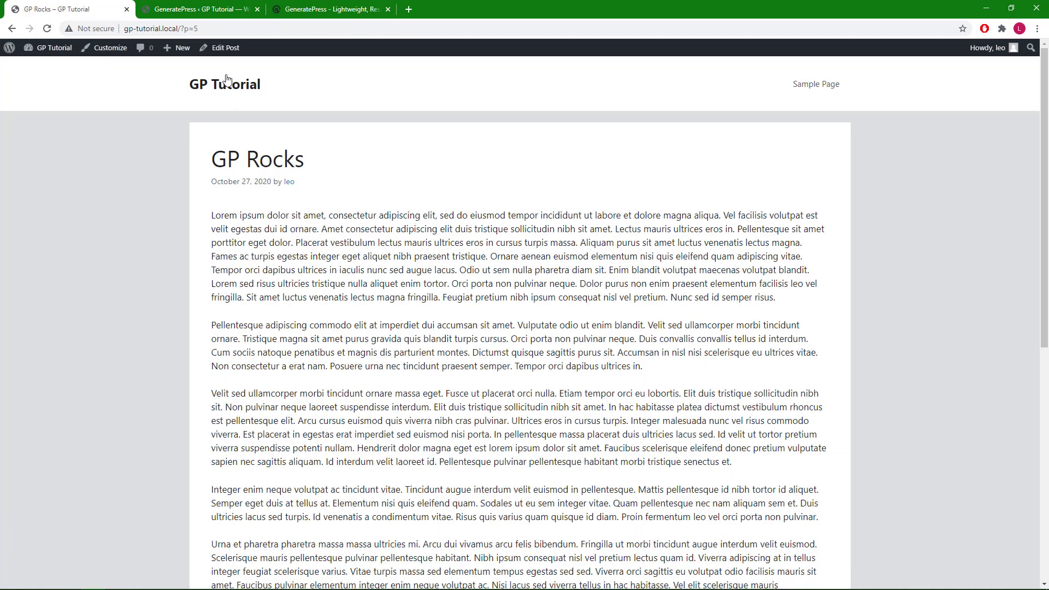
click(221, 51)
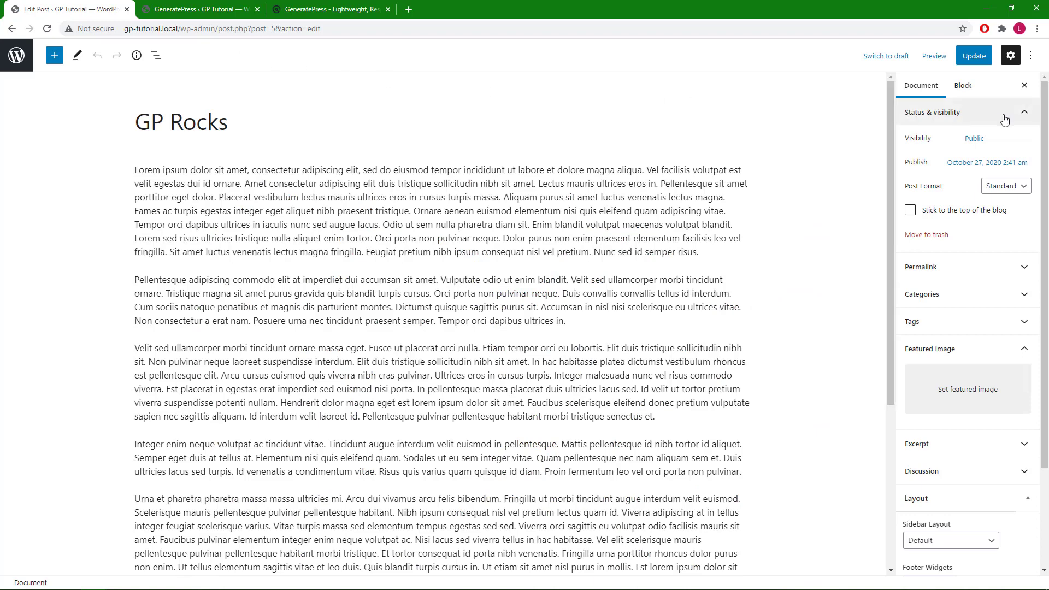
scroll(967, 328, down, 2)
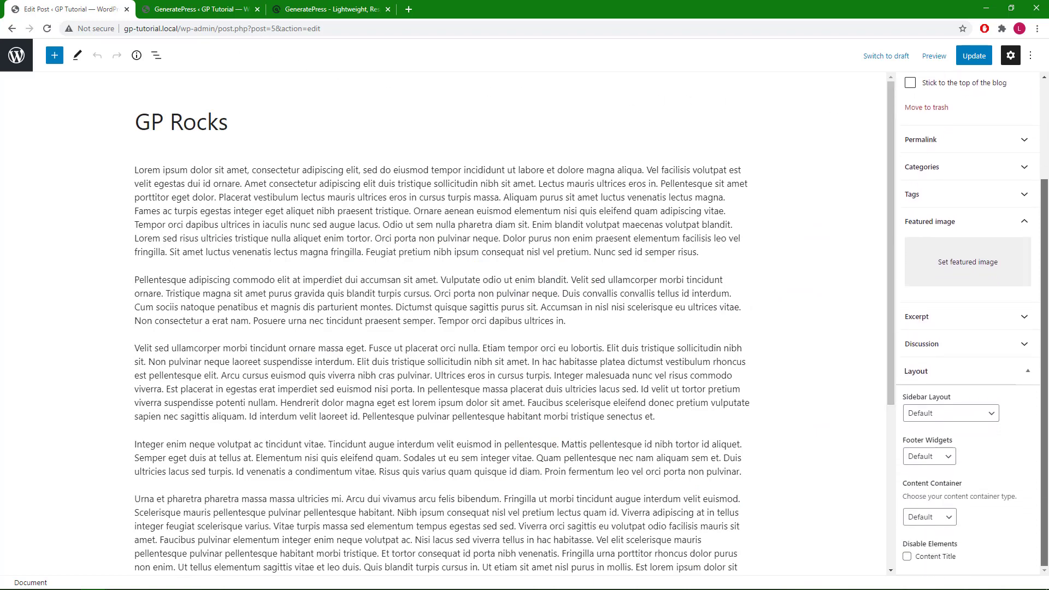
click(951, 521)
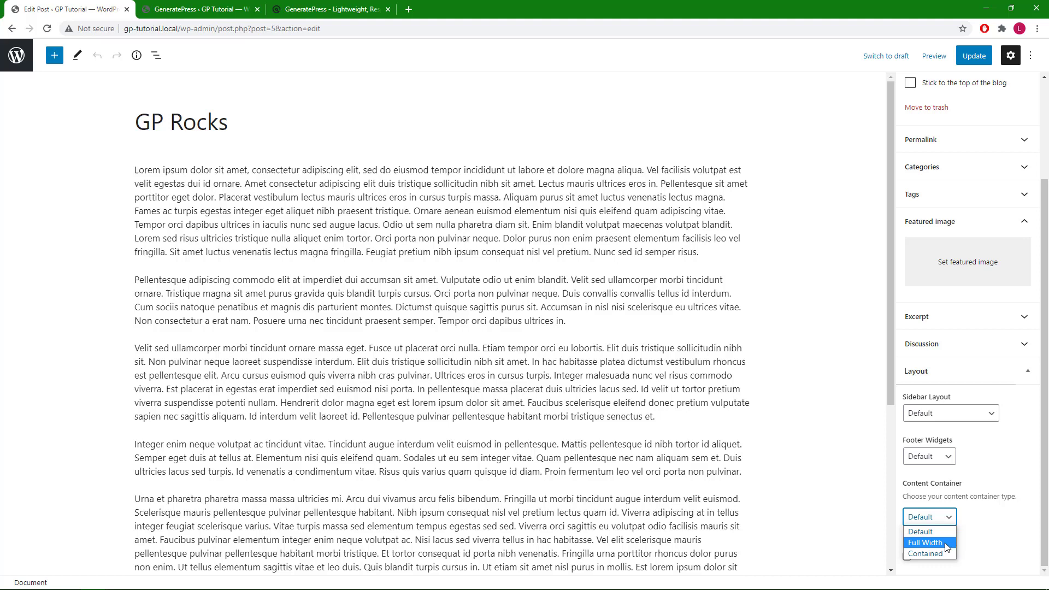
Step: Set GP Rocks to a Full Width content container, update it, and view the live post
click(947, 543)
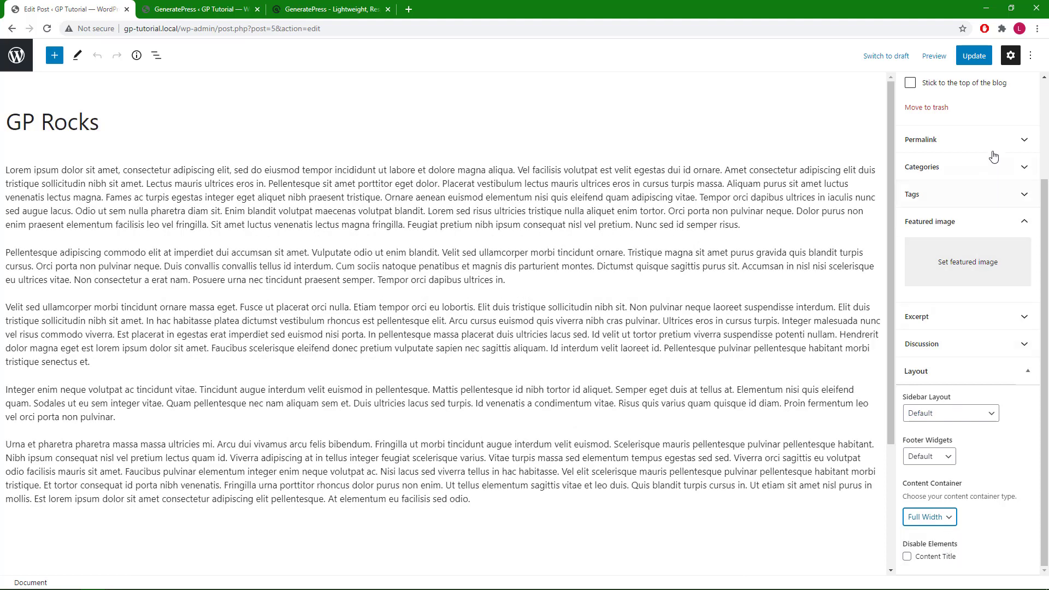
click(982, 56)
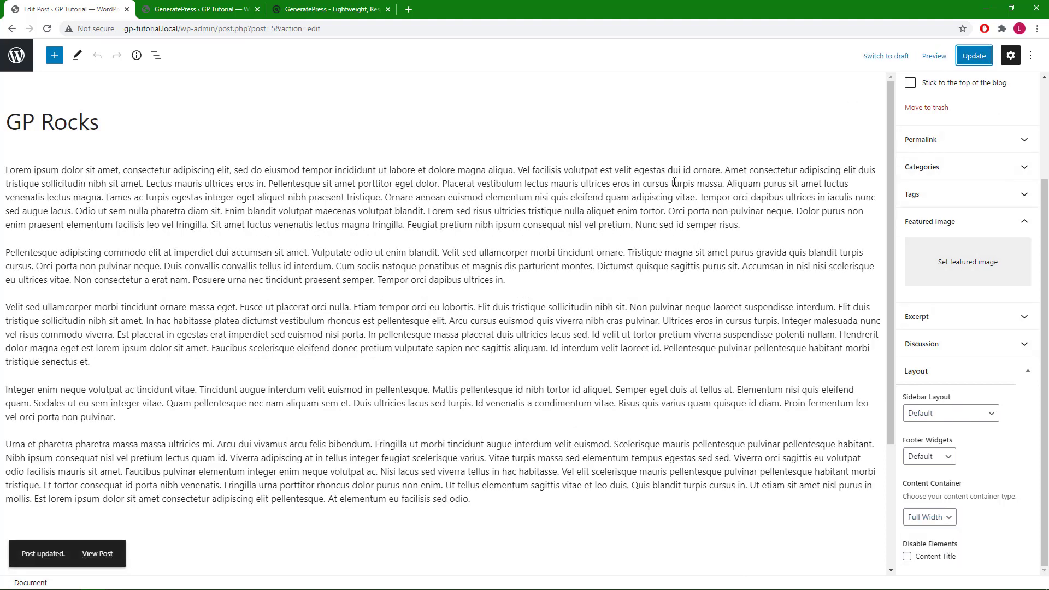
click(107, 556)
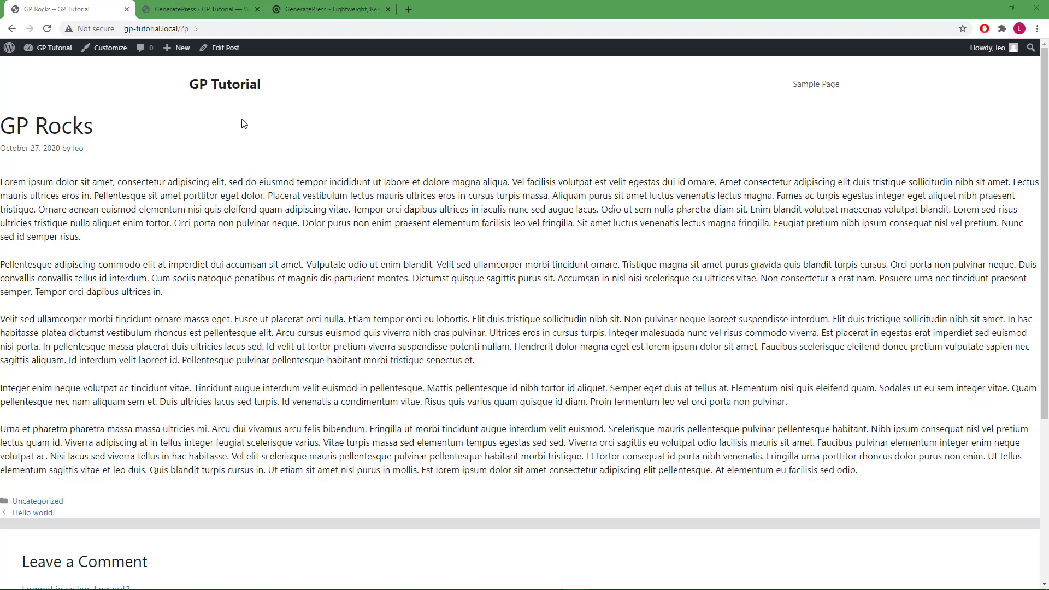
Step: Switch GP Rocks' content container to Contained, update, and view the live post
click(231, 51)
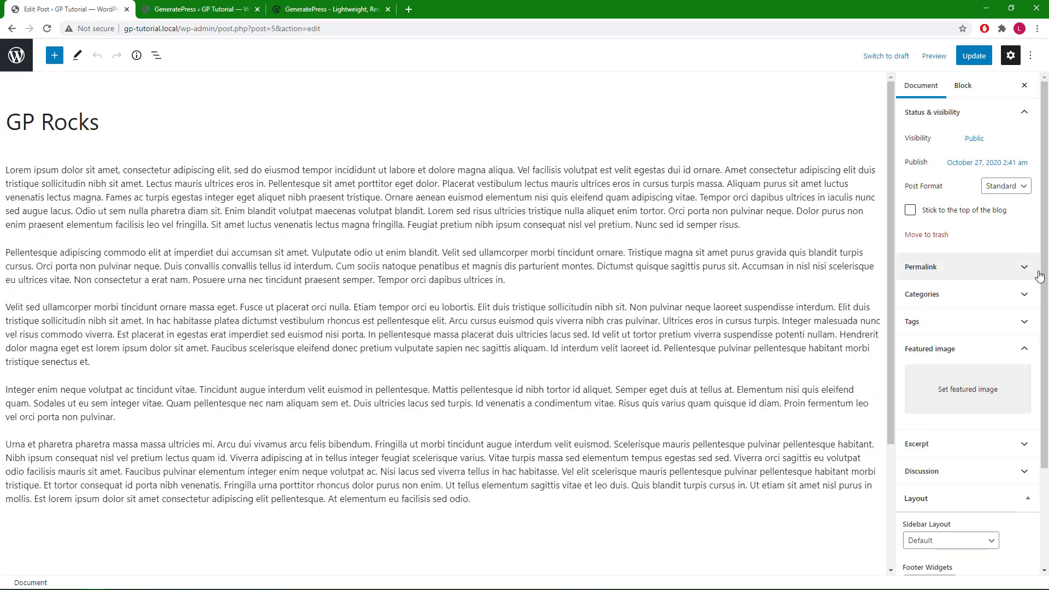
drag(1045, 274, 1045, 373)
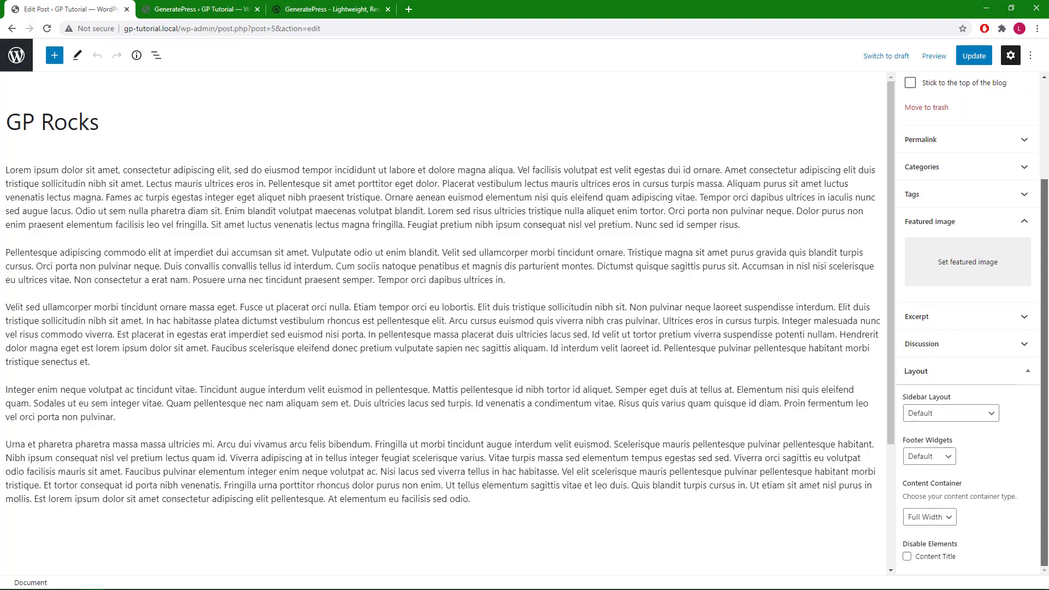
click(947, 522)
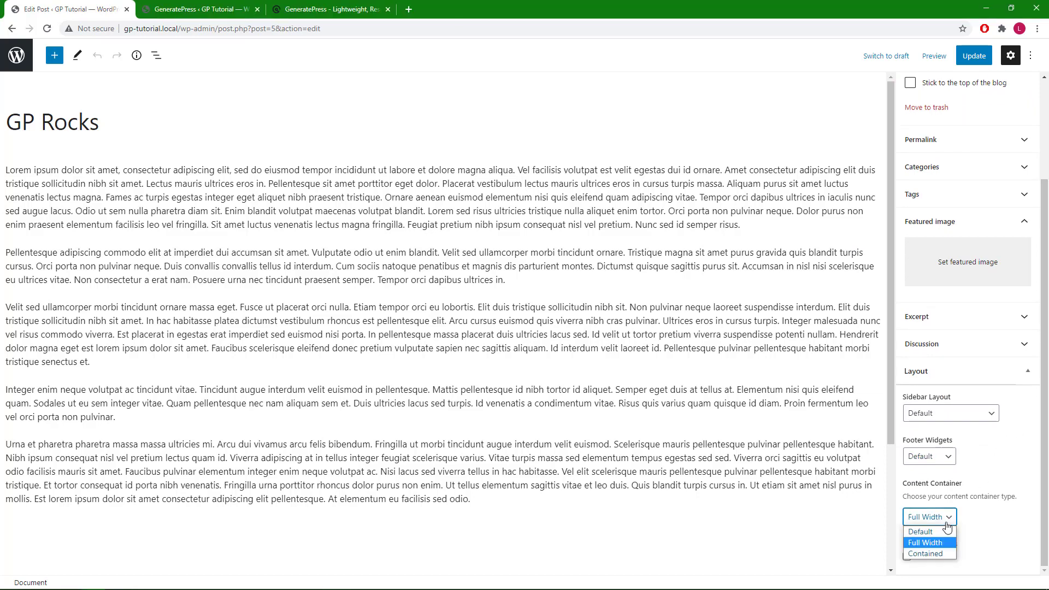
click(940, 553)
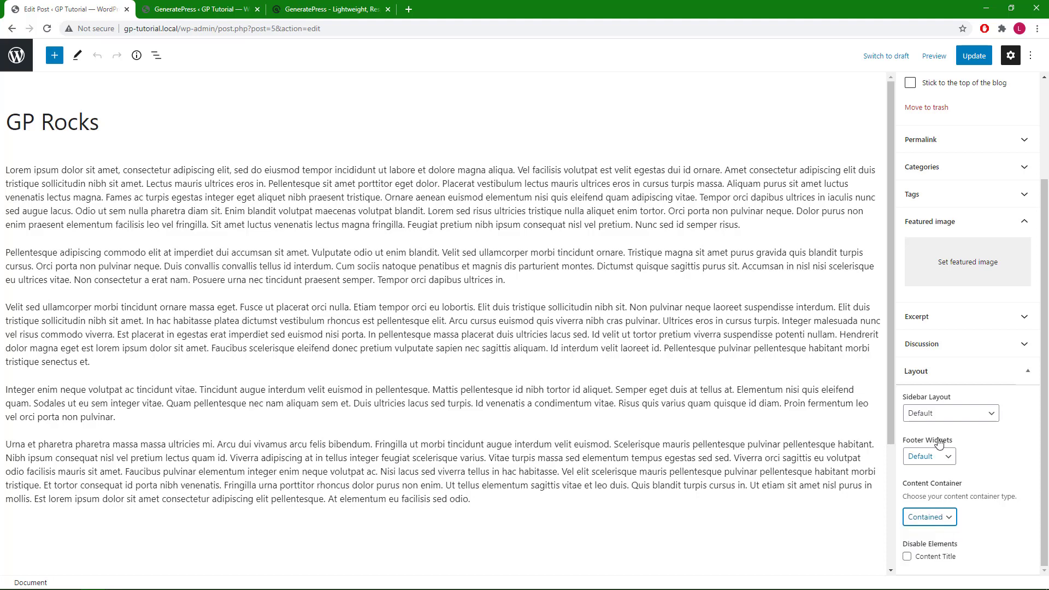
click(977, 63)
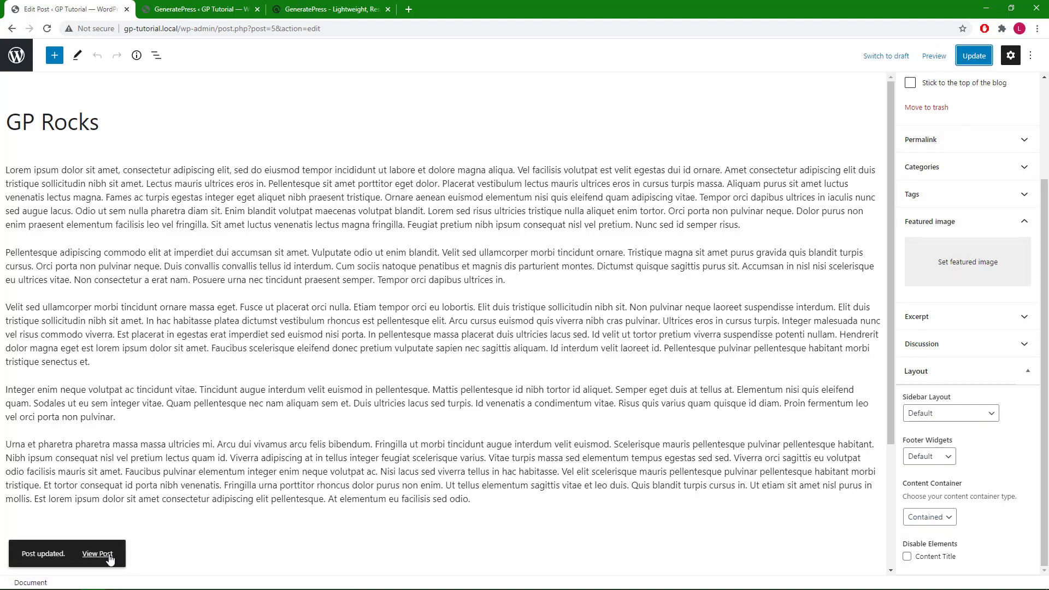
click(97, 554)
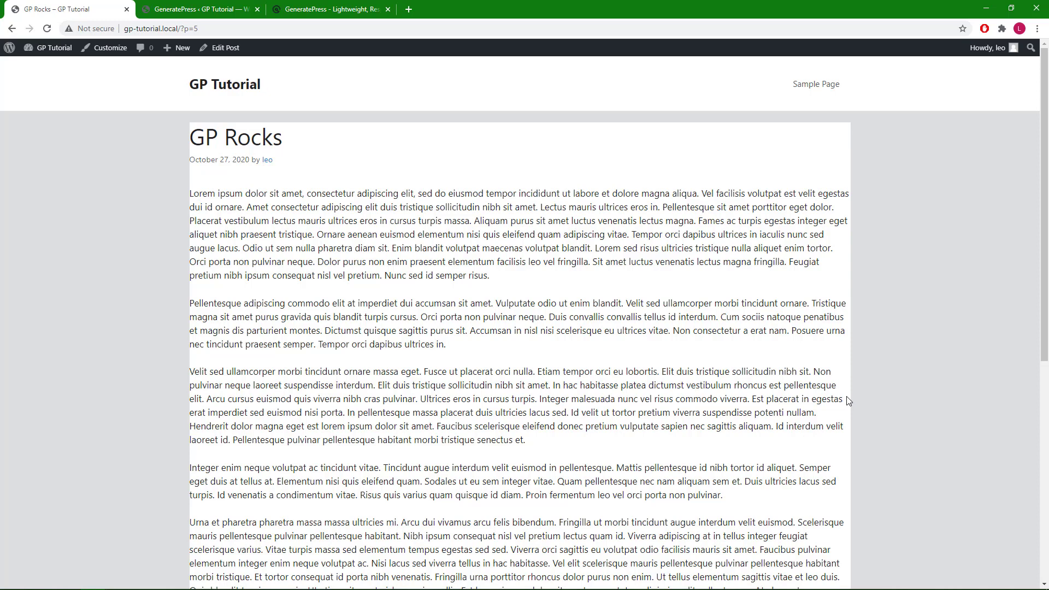
Step: Reset GP Rocks' content container to Default and go to the Posts list
click(228, 53)
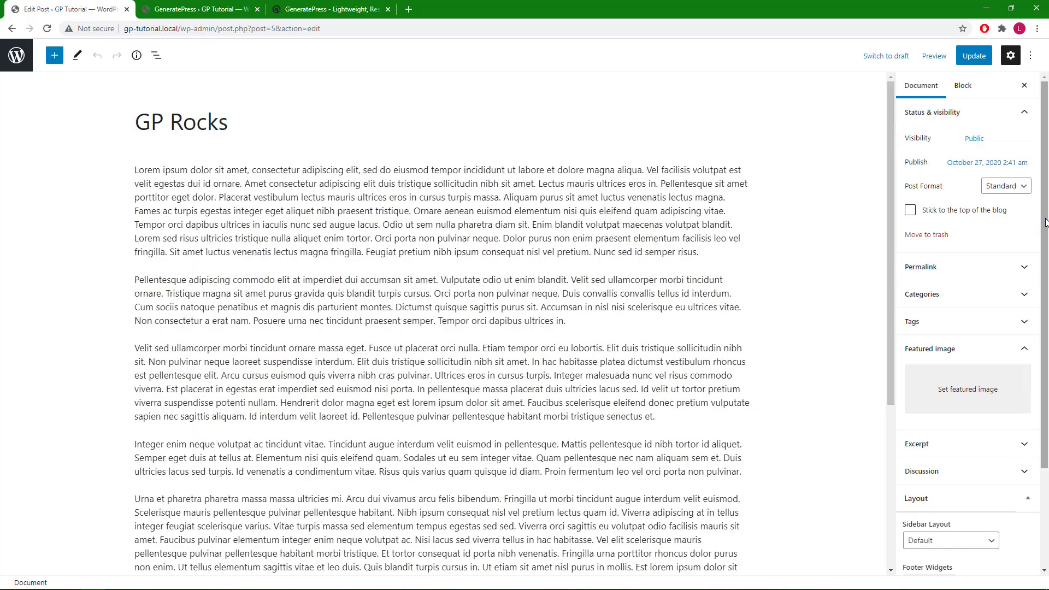
scroll(1045, 224, down, 2)
scroll(967, 328, down, 1)
click(951, 519)
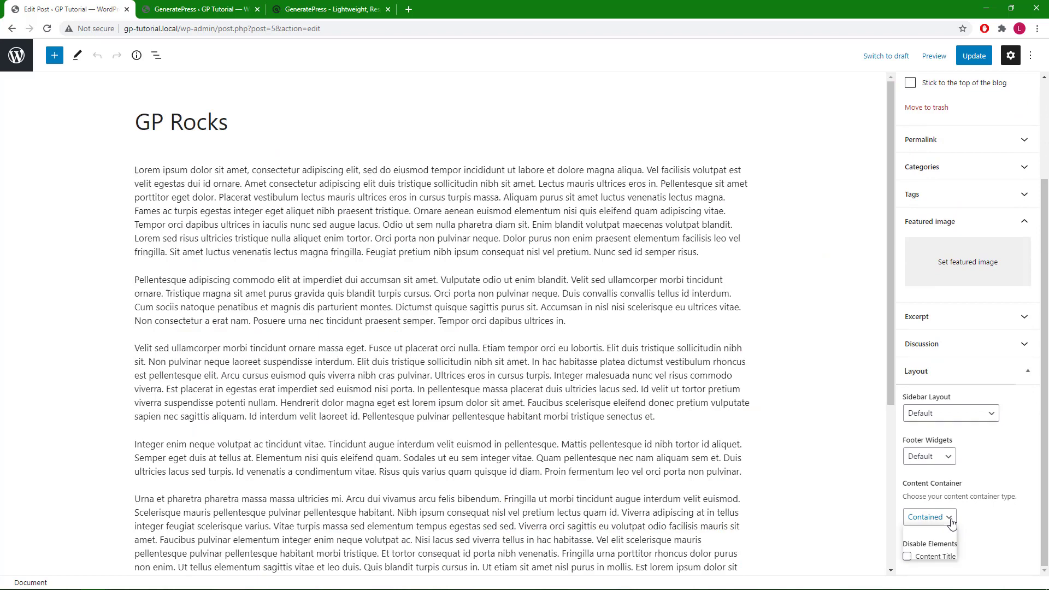
click(941, 533)
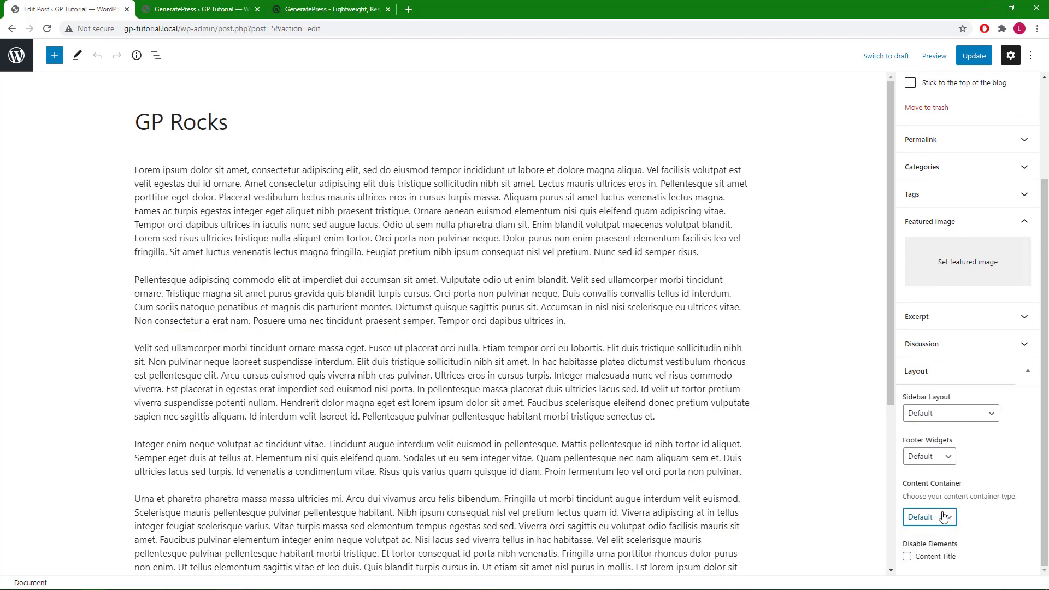
click(978, 61)
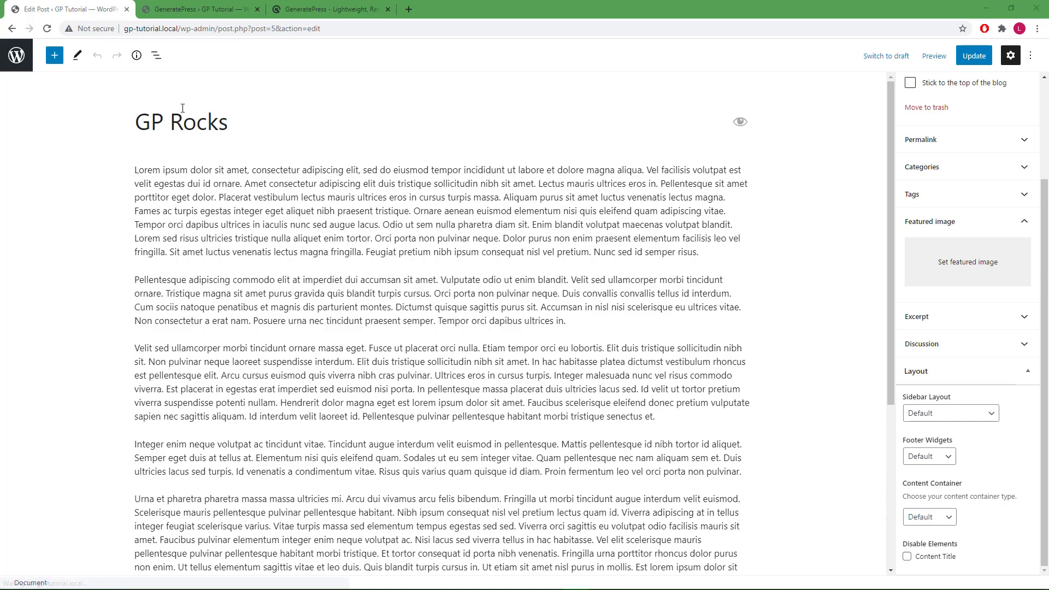
click(23, 68)
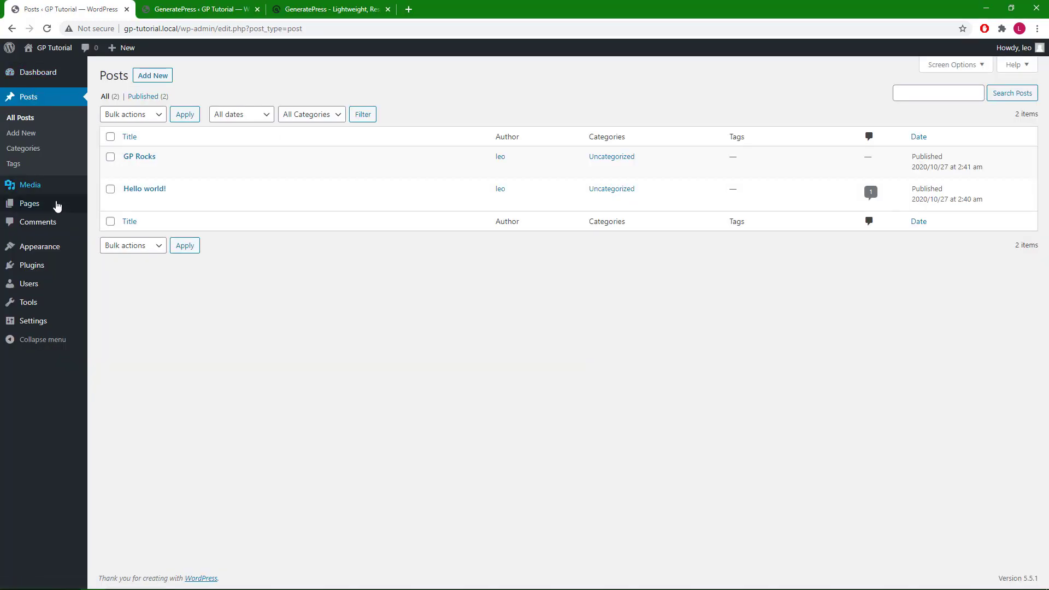
Step: Add a new Layout-type element under Appearance > Elements to open its blank editor
mouse_move(52, 246)
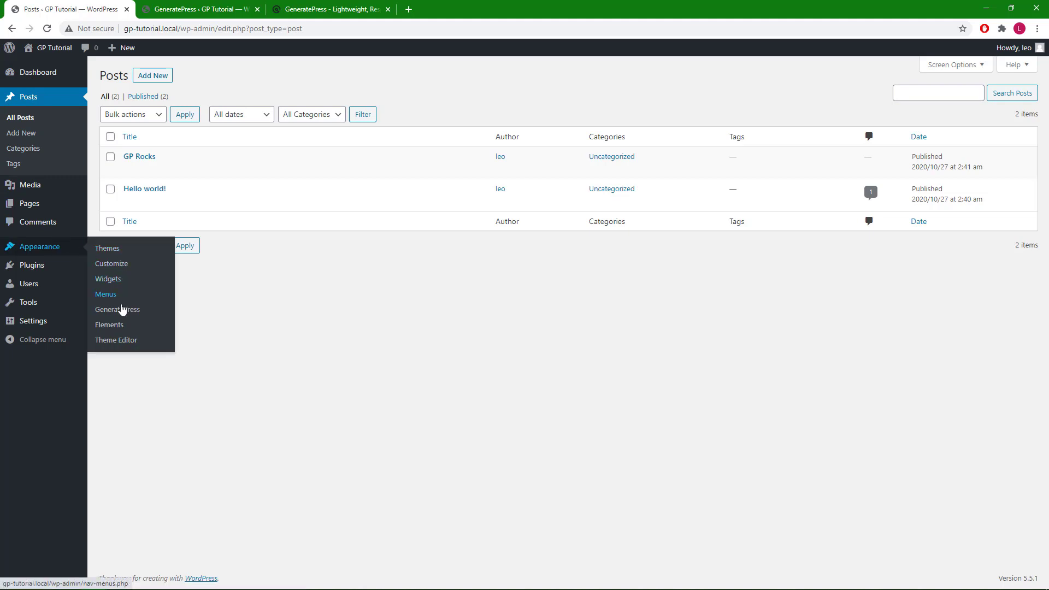
click(121, 325)
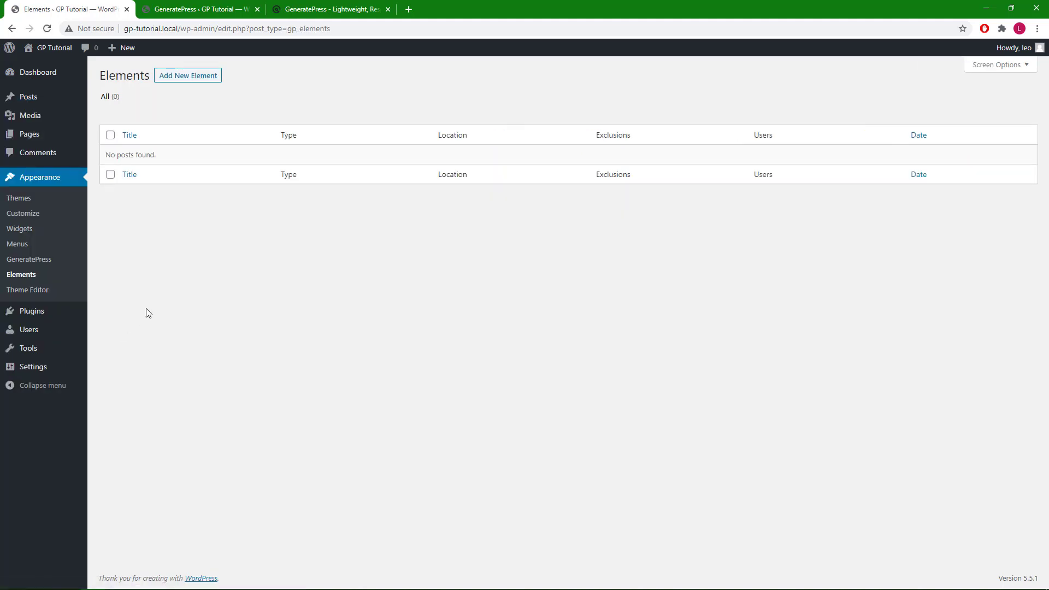
click(195, 84)
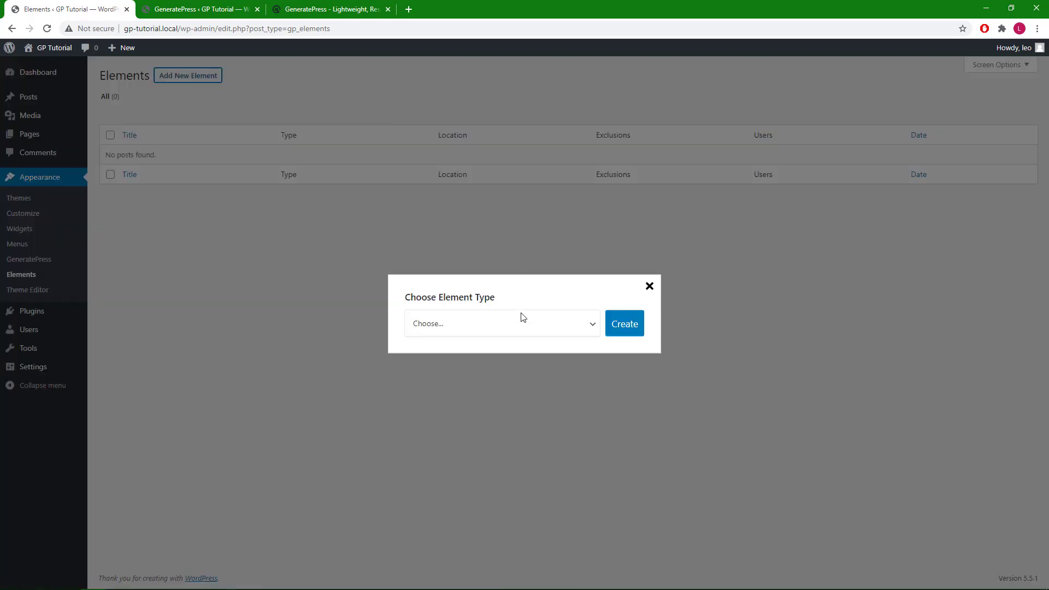
click(522, 326)
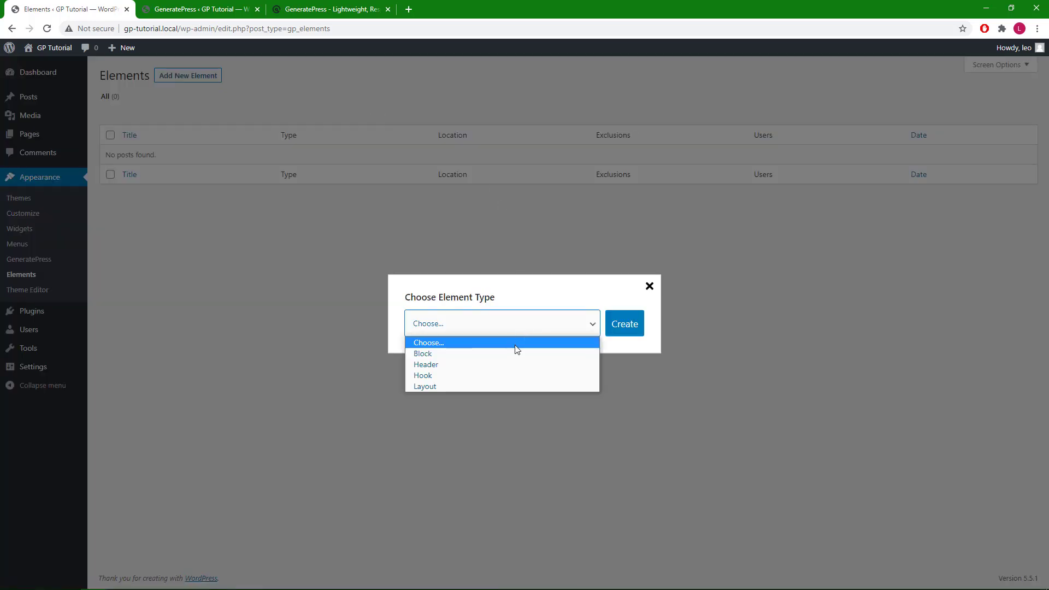
click(502, 383)
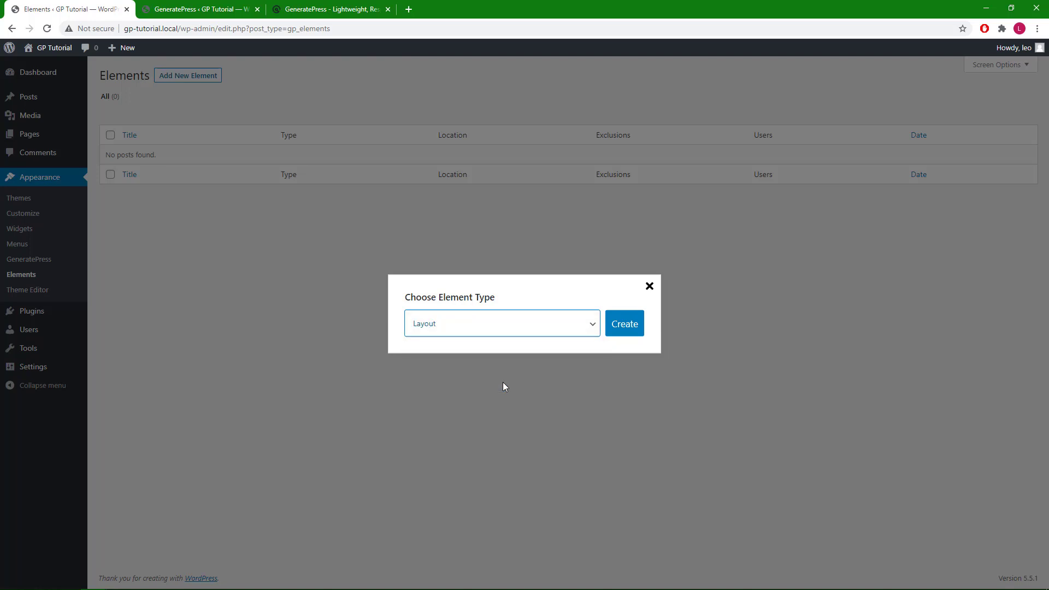
click(633, 333)
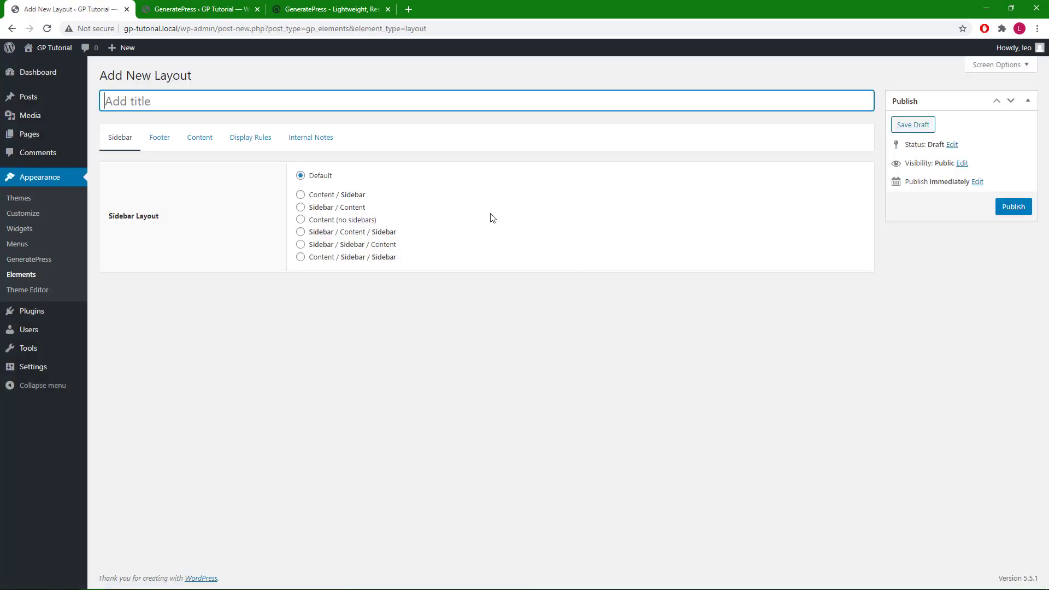
Step: Make the layout's content area full width without padding and apply it to Post: All Posts
click(211, 144)
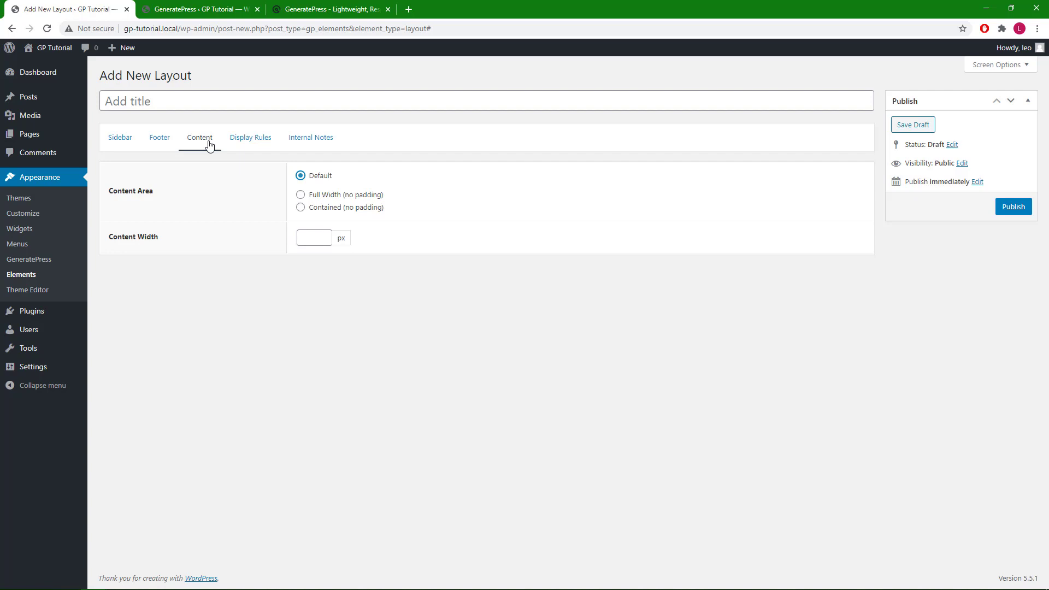
click(330, 201)
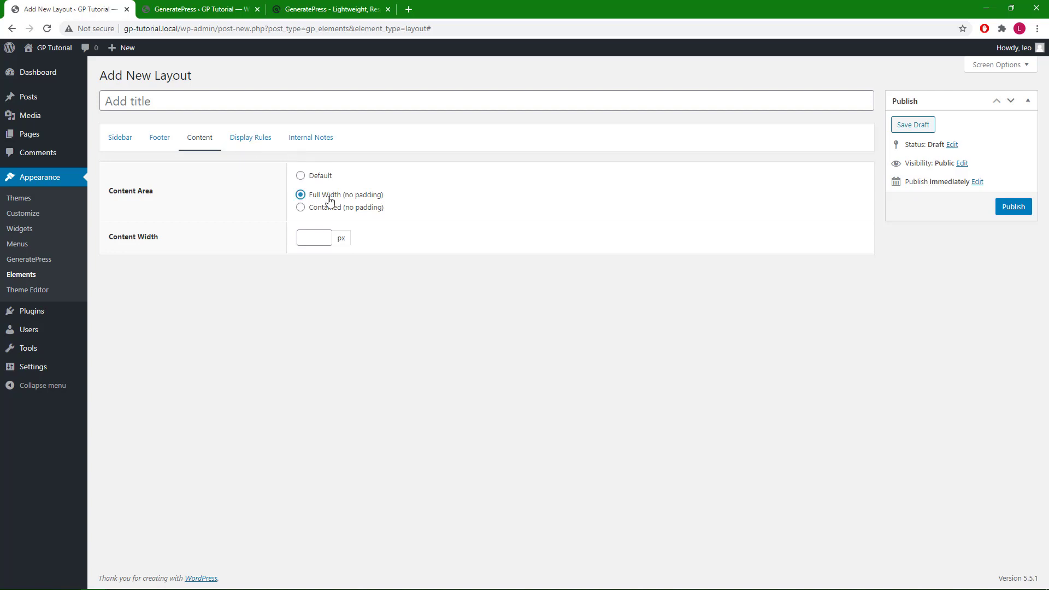
click(261, 143)
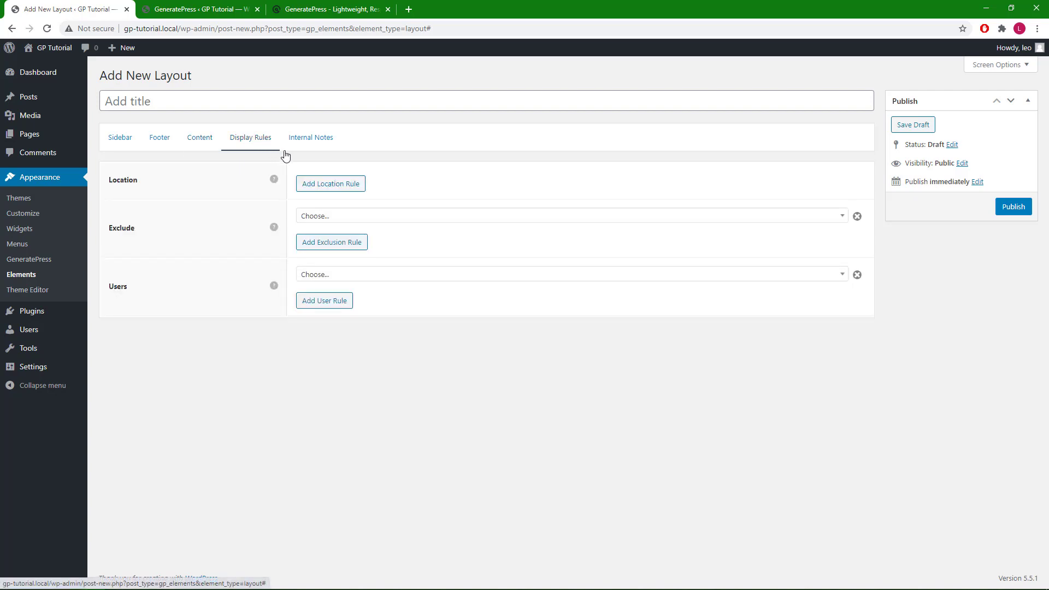
click(328, 185)
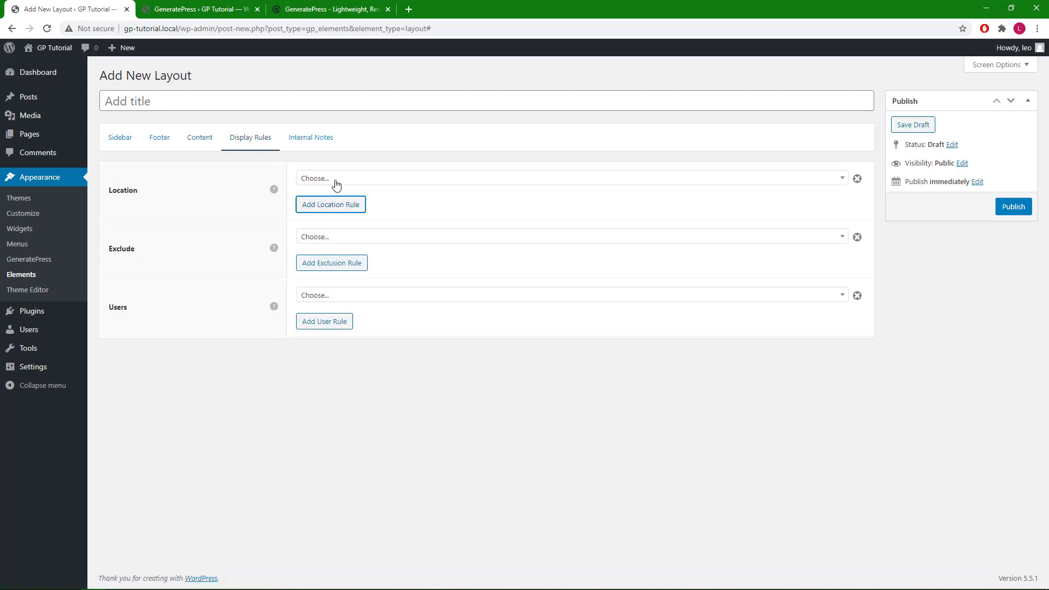
click(335, 181)
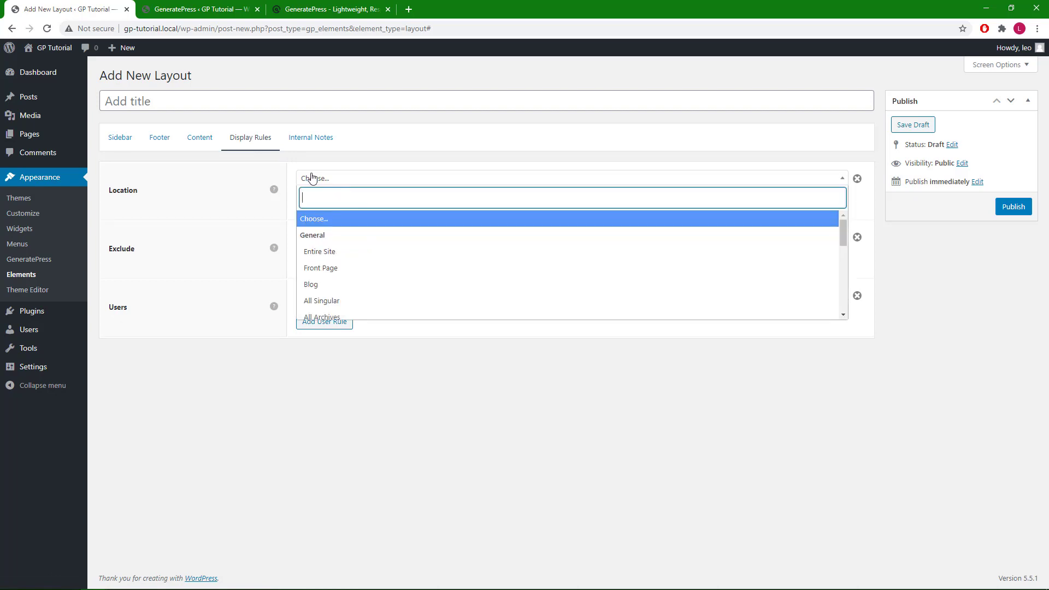
text(post)
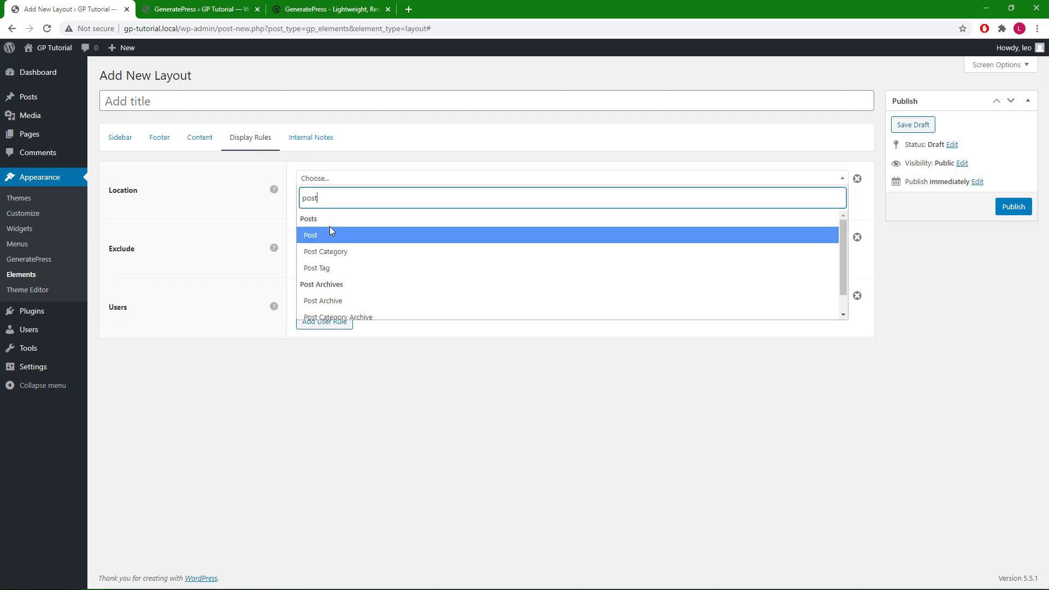
click(331, 235)
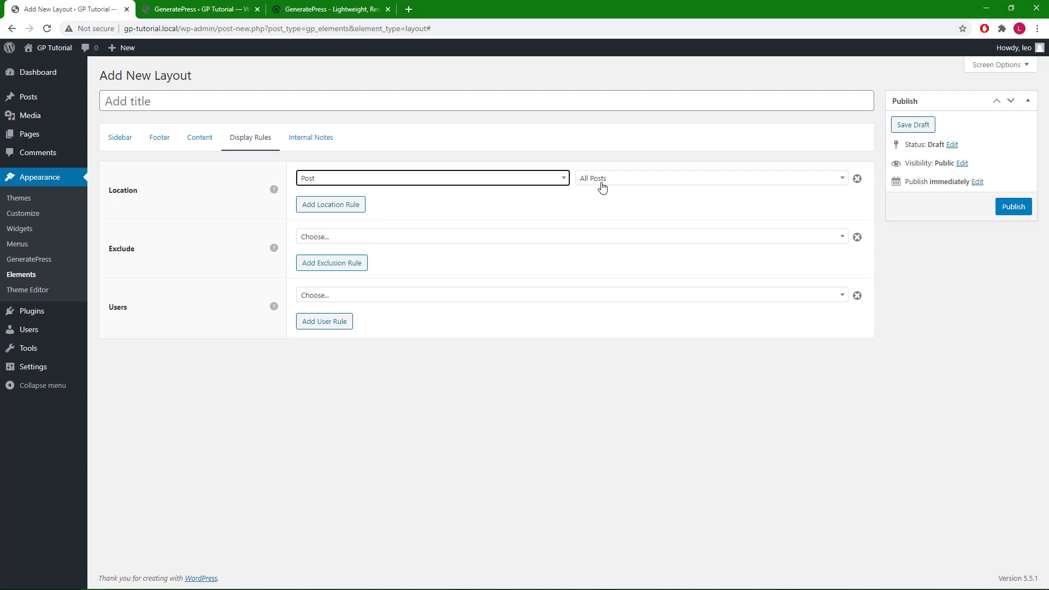
Step: Title the layout 'Full width posts' and publish it
click(343, 99)
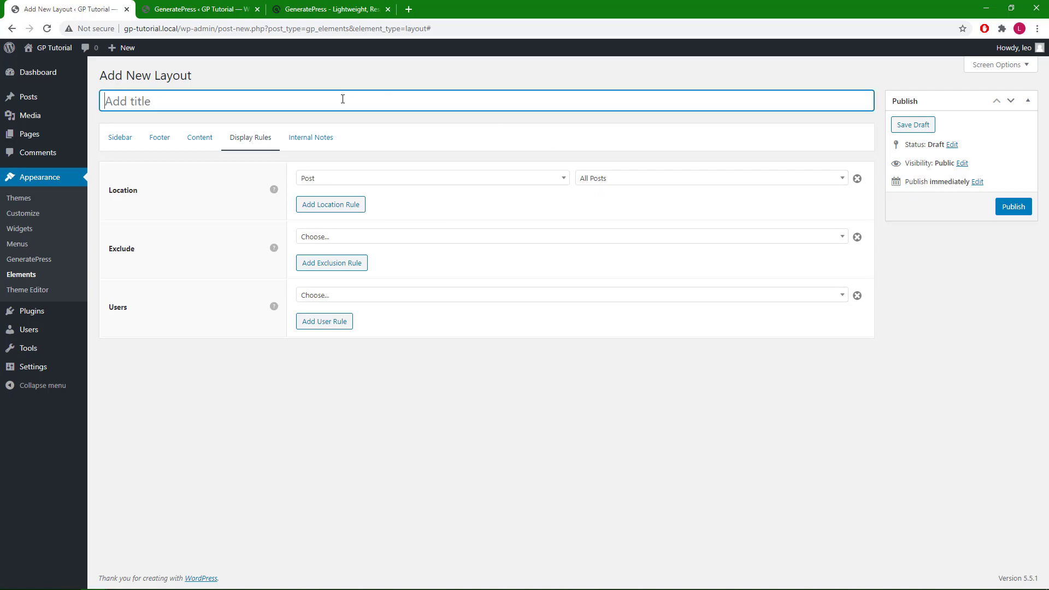
text(Full width posts)
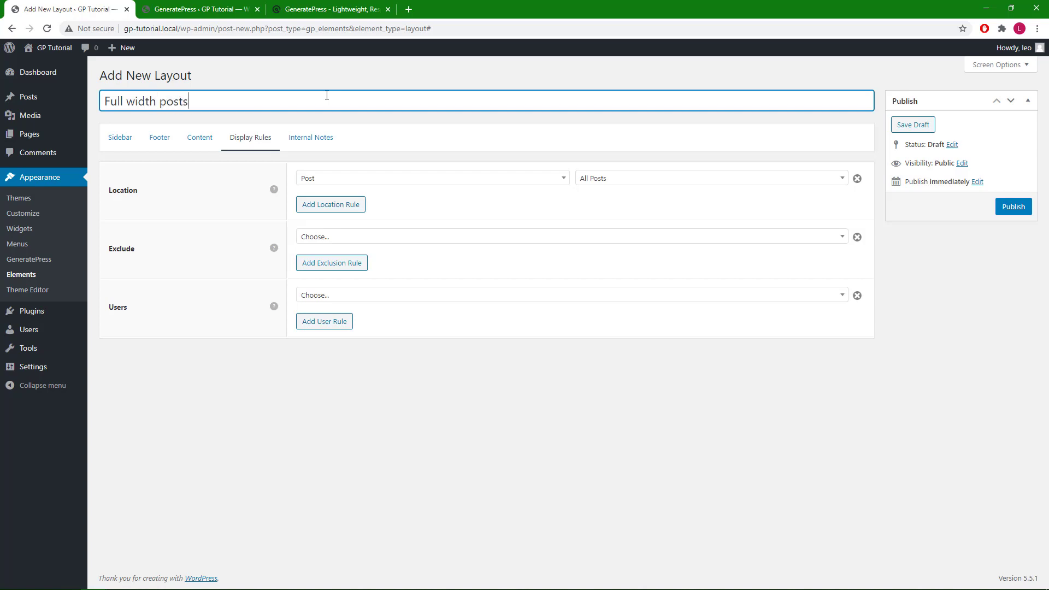
click(1011, 212)
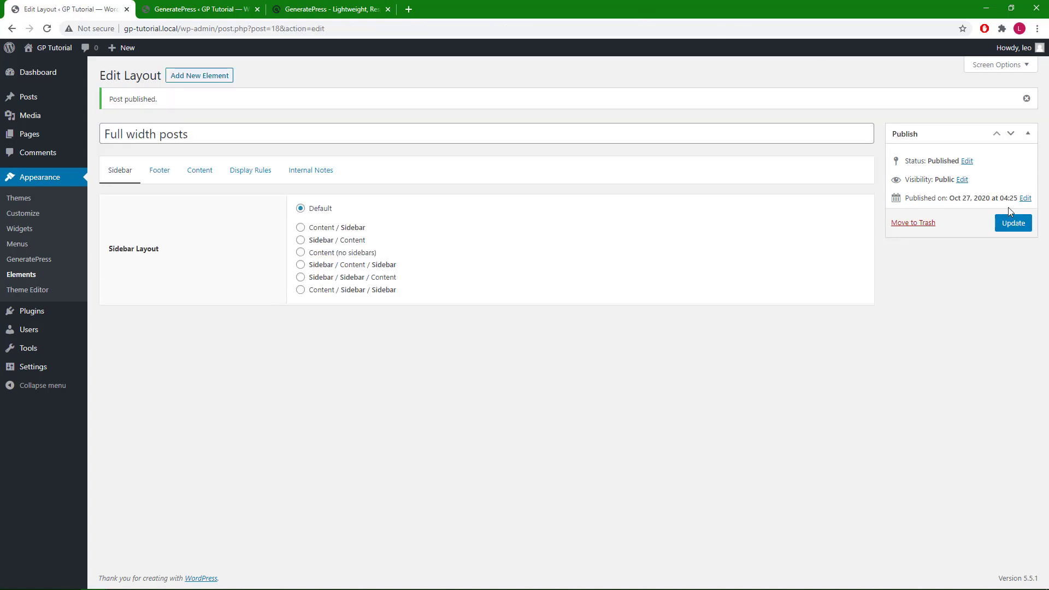
Step: View the GP Rocks and Hello world! posts at full width, then return to the Dashboard
click(64, 50)
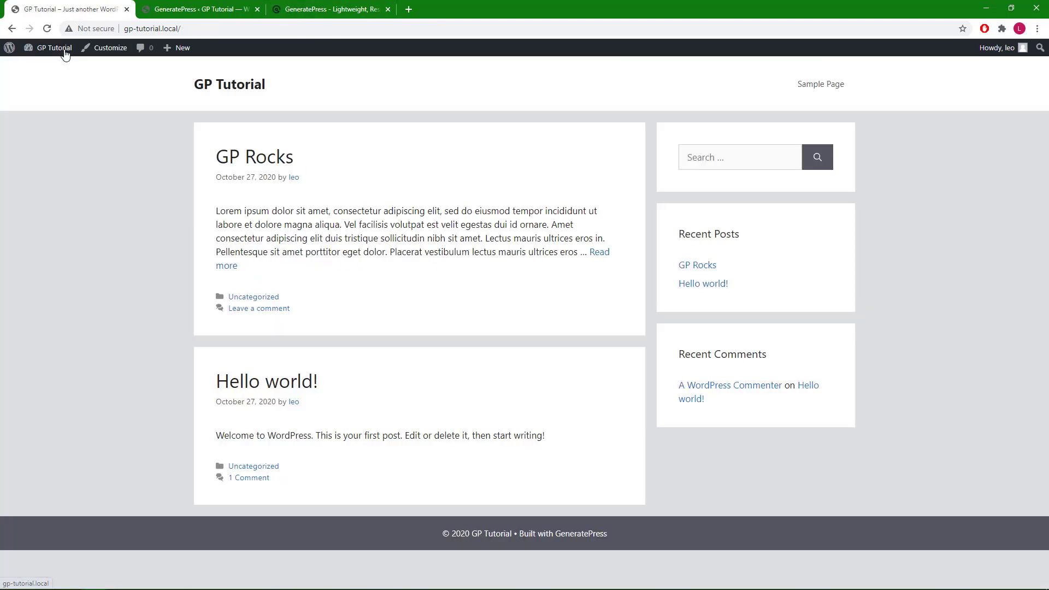
click(250, 160)
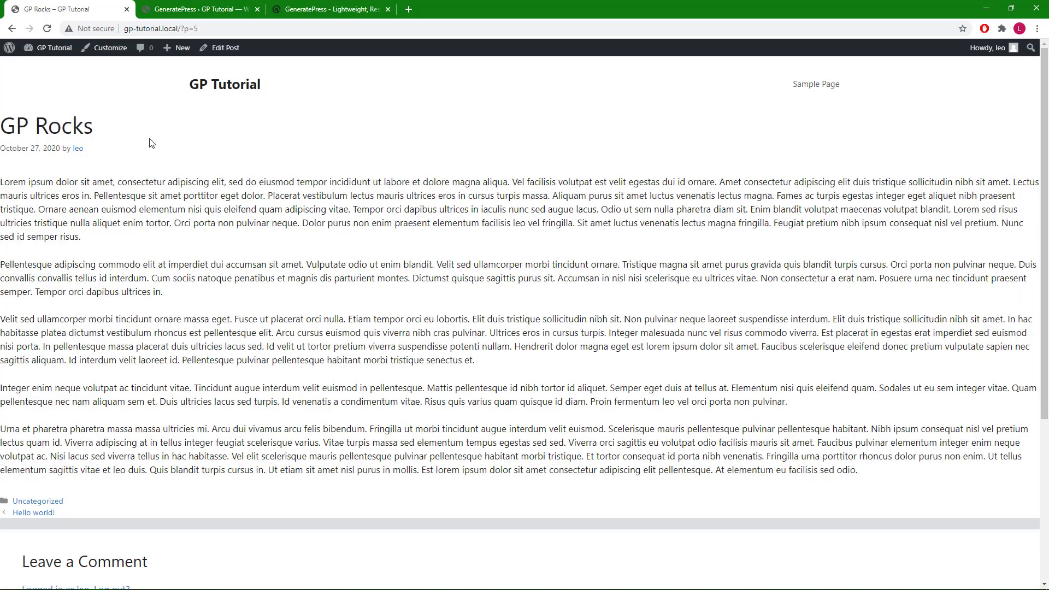
click(12, 28)
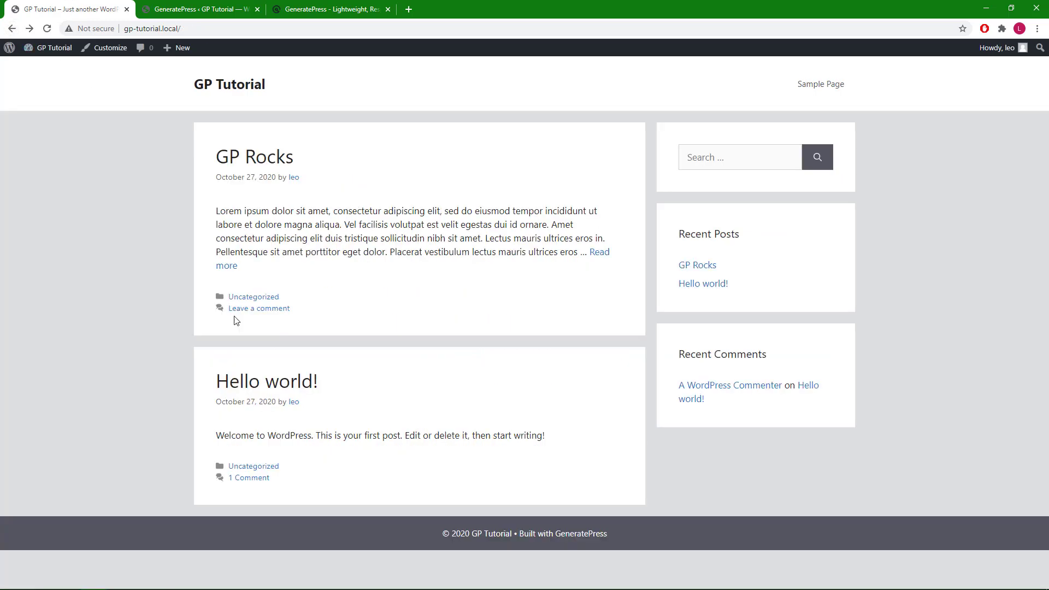
click(251, 384)
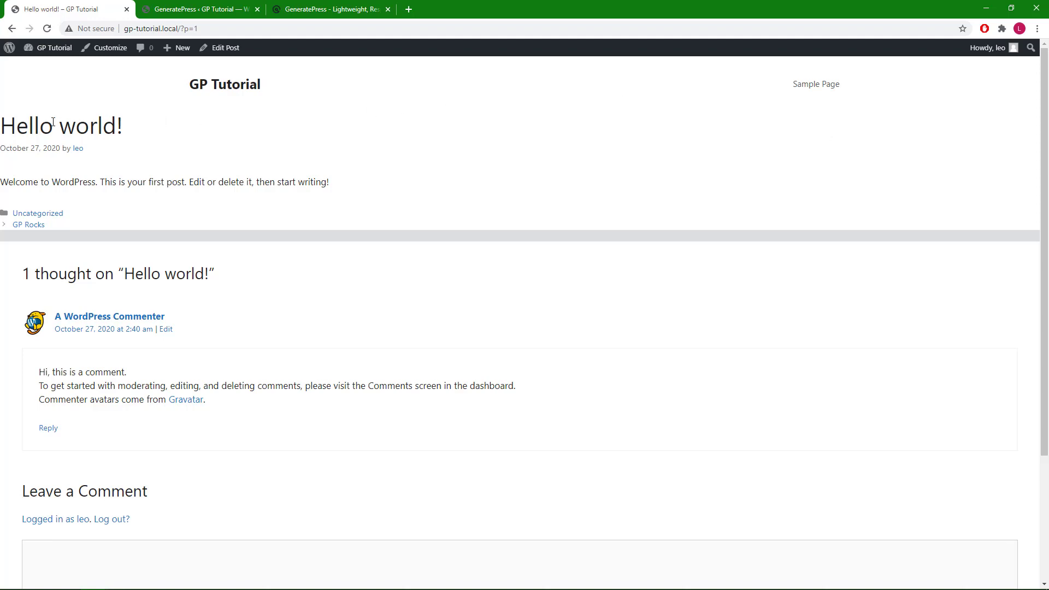
click(60, 62)
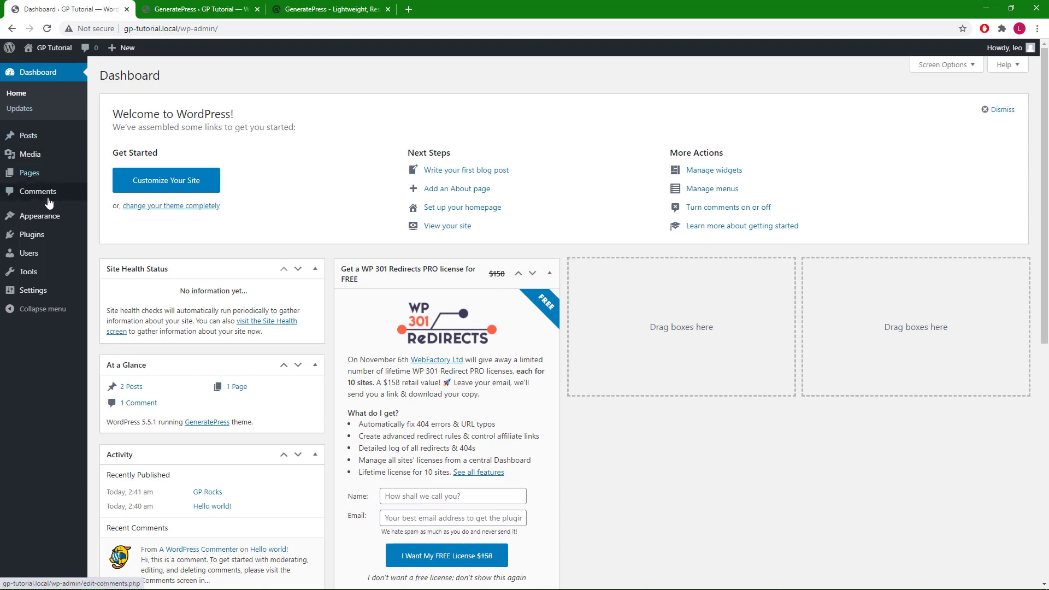
Step: Trash the Full width posts layout from the Elements list
mouse_move(48, 219)
click(109, 294)
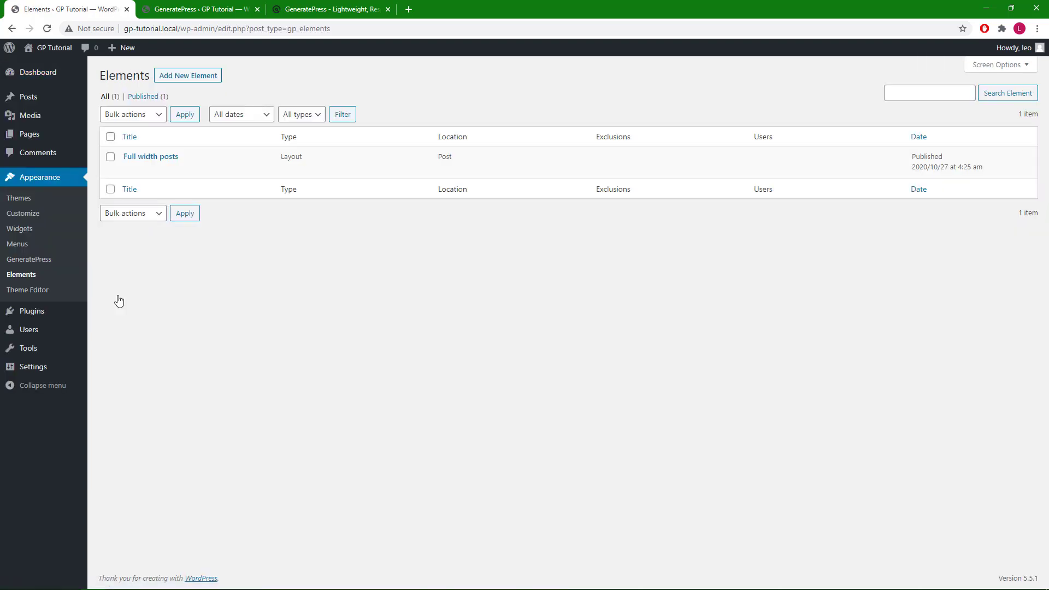
mouse_move(113, 175)
click(182, 172)
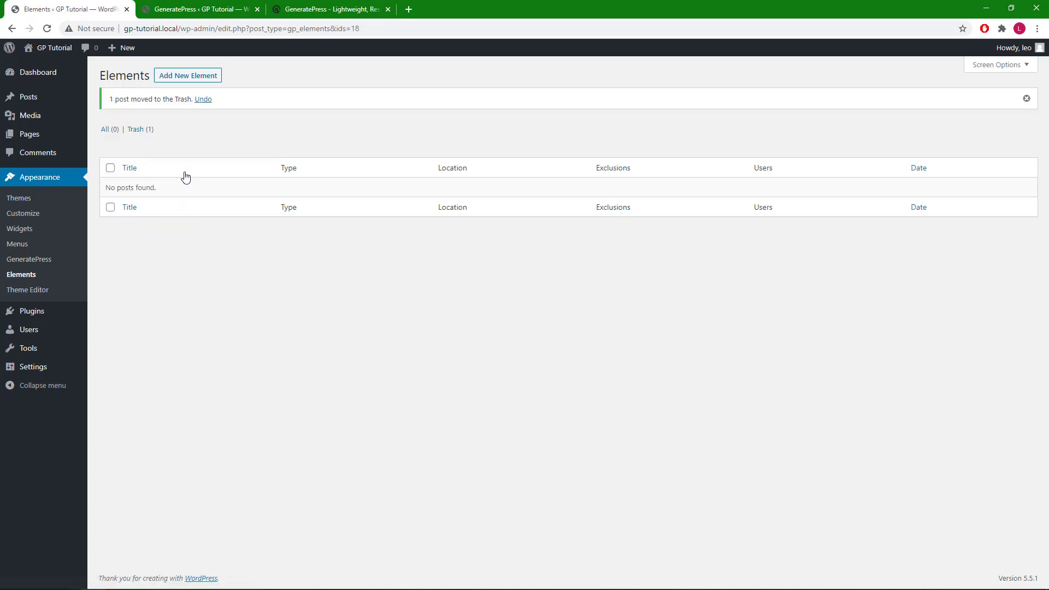
Step: Open the GP Rocks post on the live site to see its boxed width
click(60, 50)
mouse_move(53, 50)
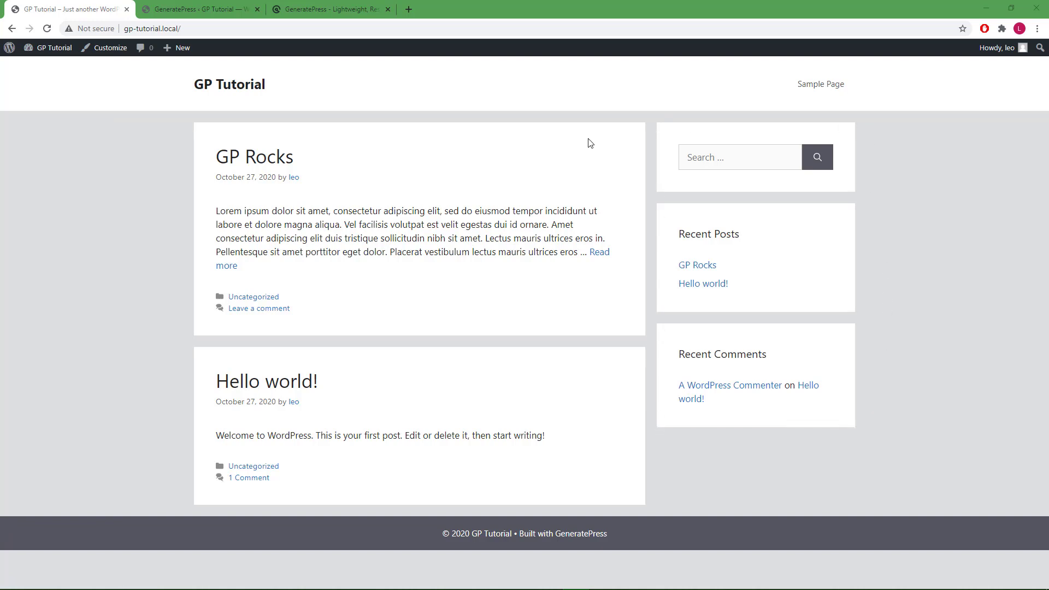
click(275, 160)
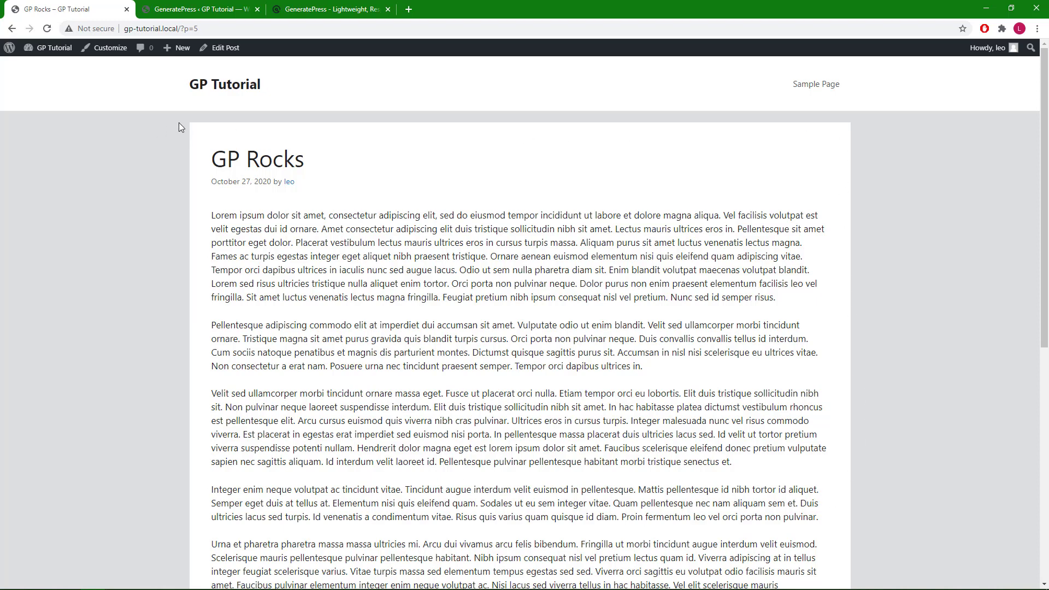
Step: Create another Layout element from Appearance > Elements
click(57, 54)
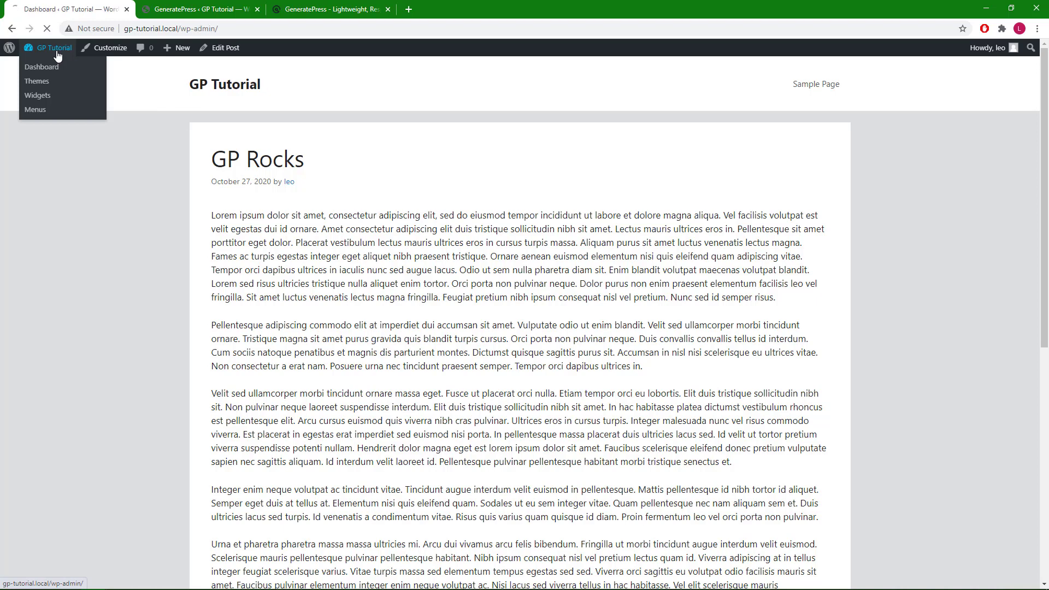
mouse_move(55, 214)
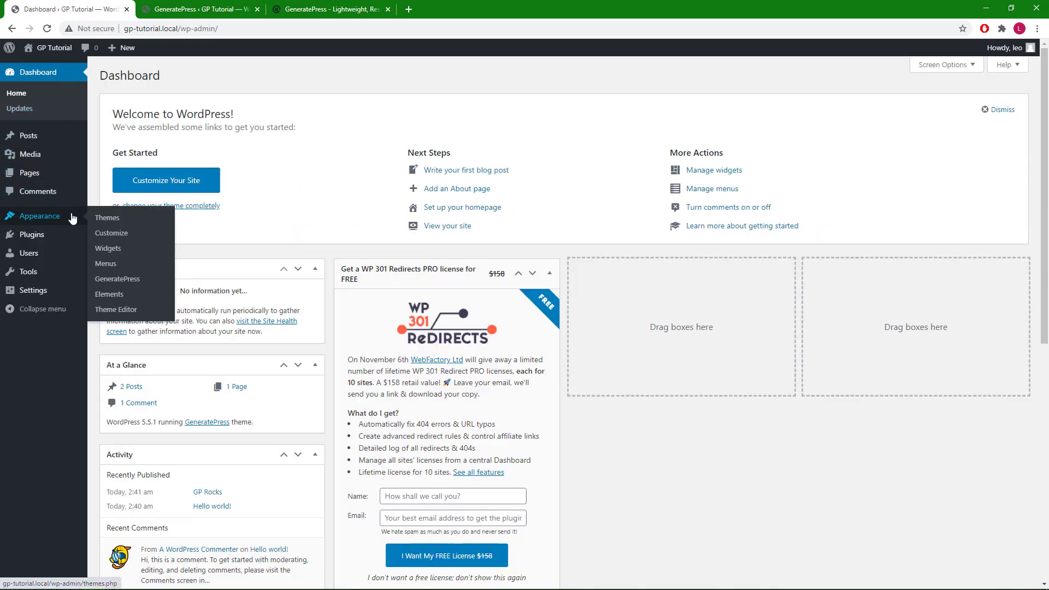
click(134, 299)
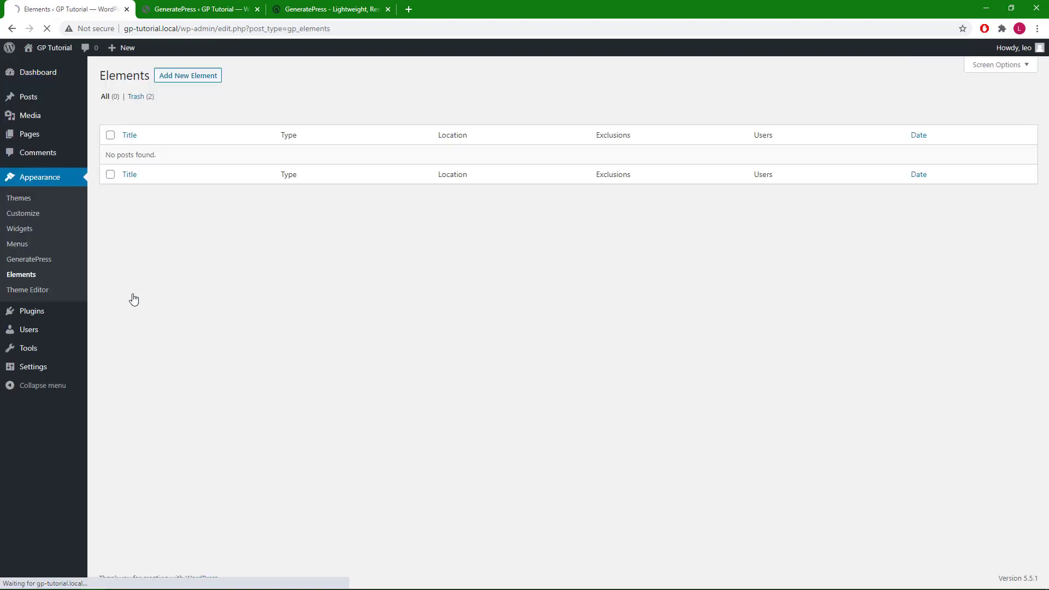
click(193, 78)
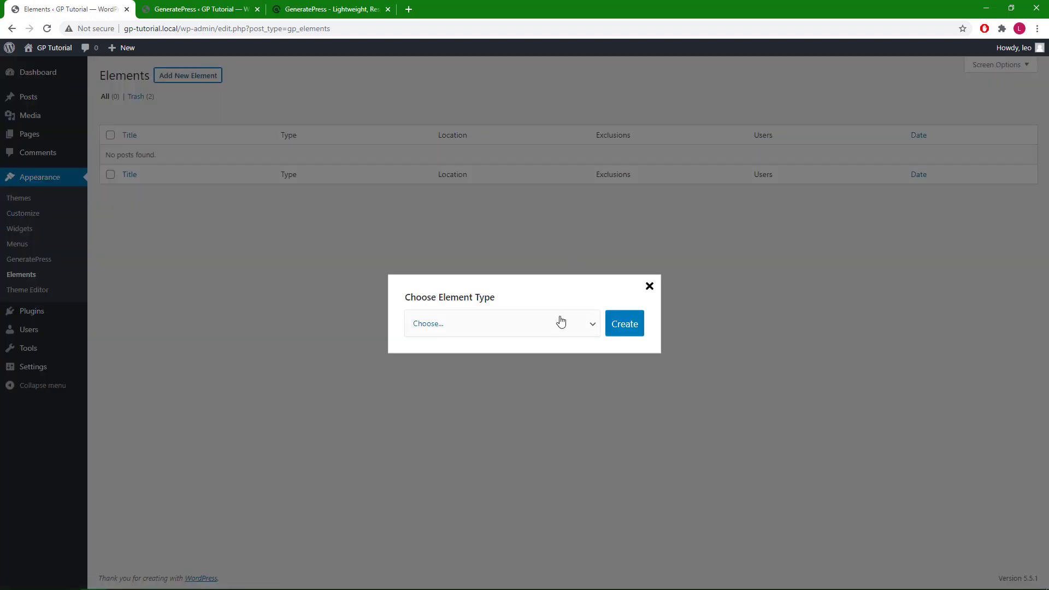
click(560, 321)
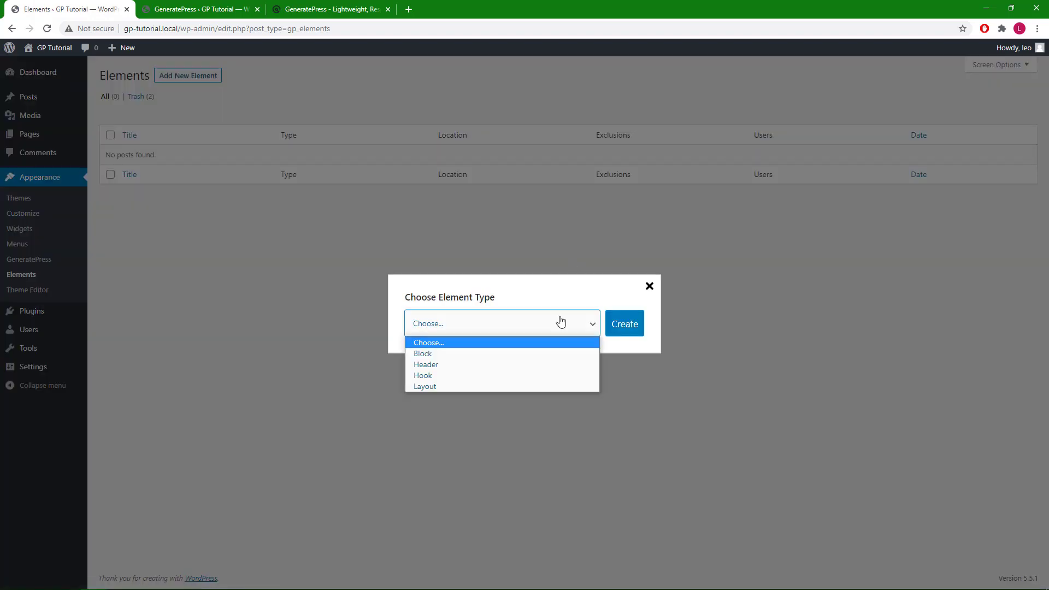
click(548, 387)
click(619, 333)
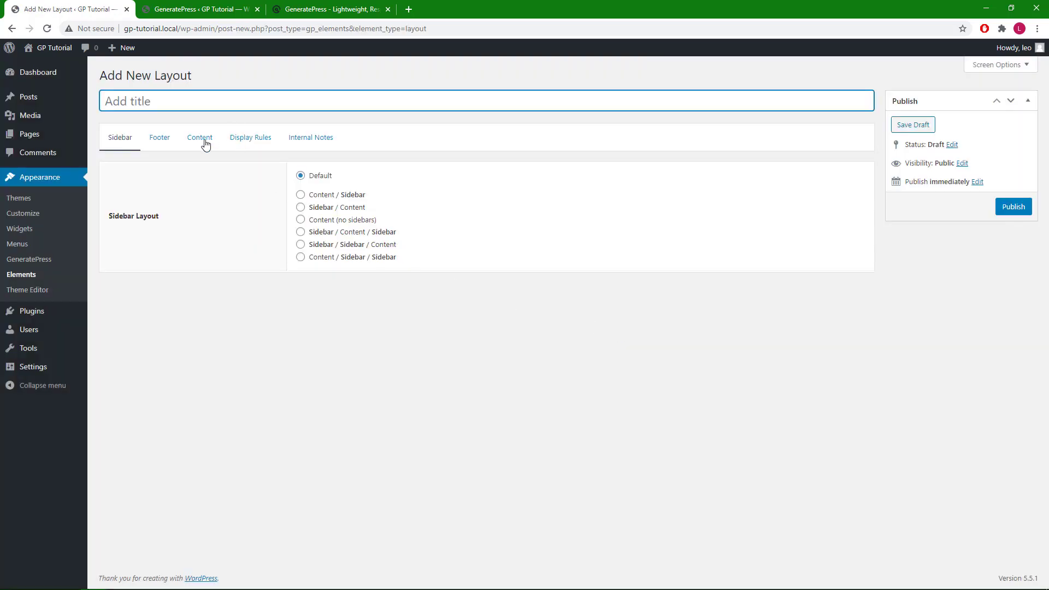
Step: Adjust the layout's content width and set its location rule to Post: All Posts
click(204, 144)
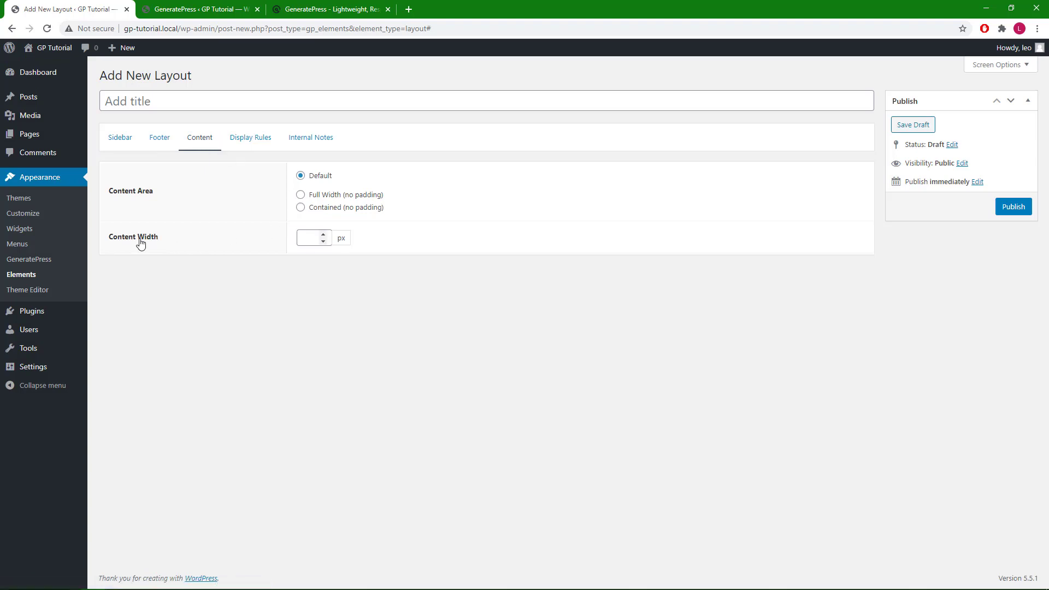
click(300, 242)
click(251, 148)
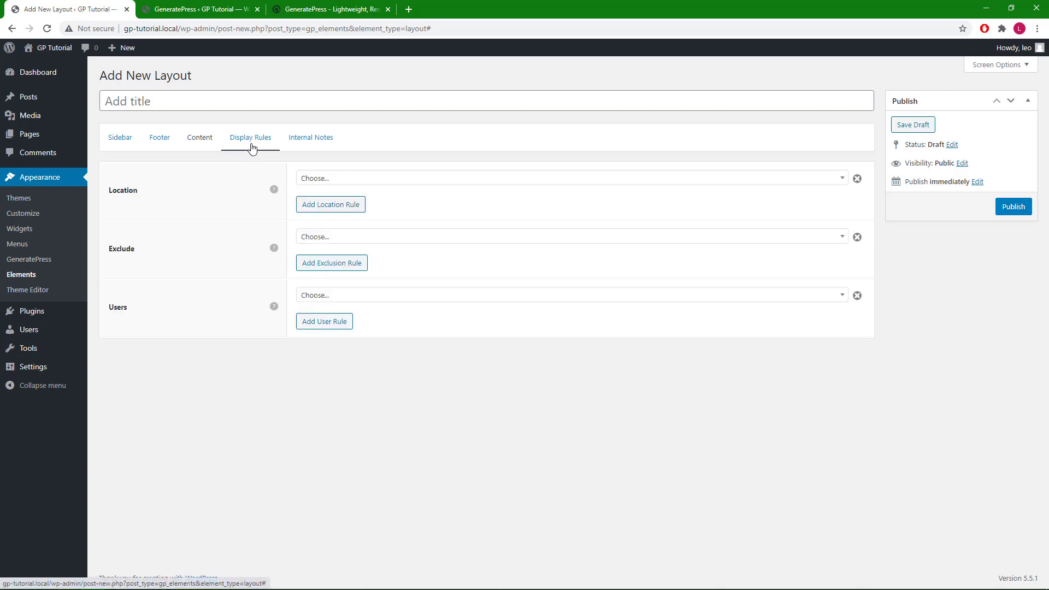
click(312, 179)
text(post)
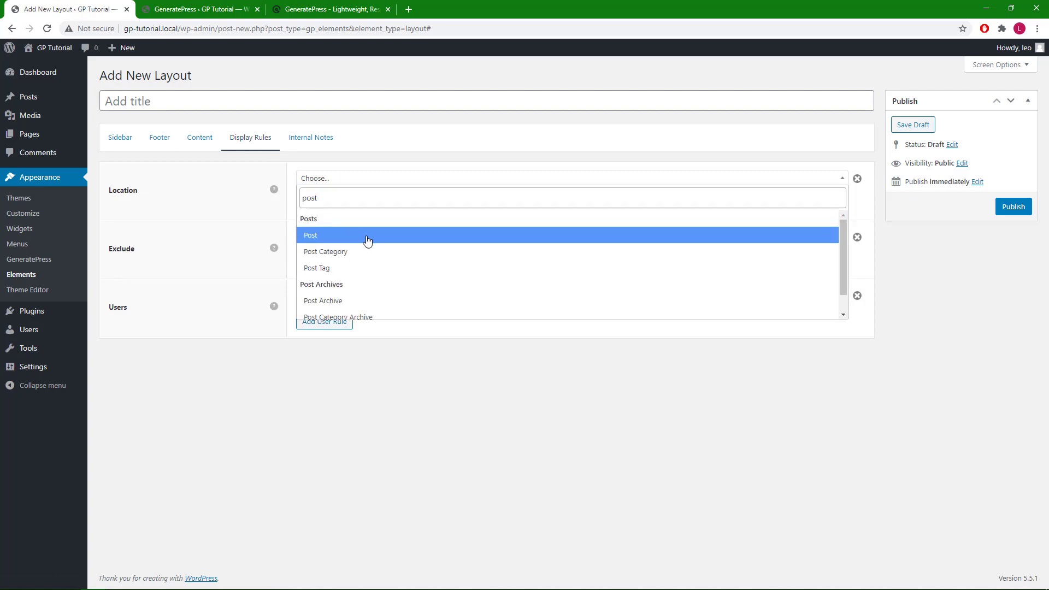
click(367, 238)
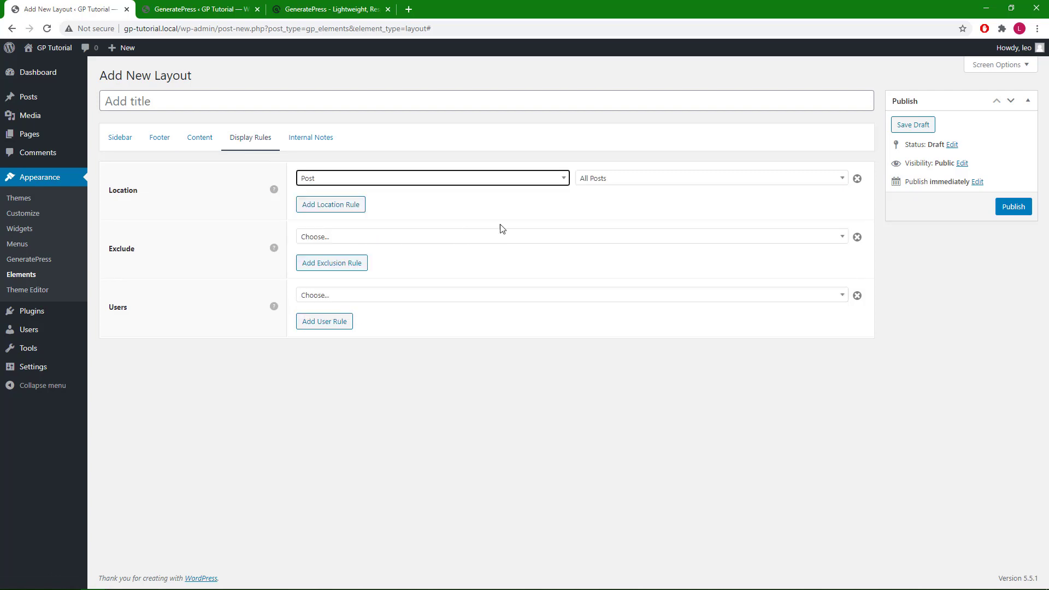
Step: Title the layout 'Narrow single posts' and publish it
click(312, 105)
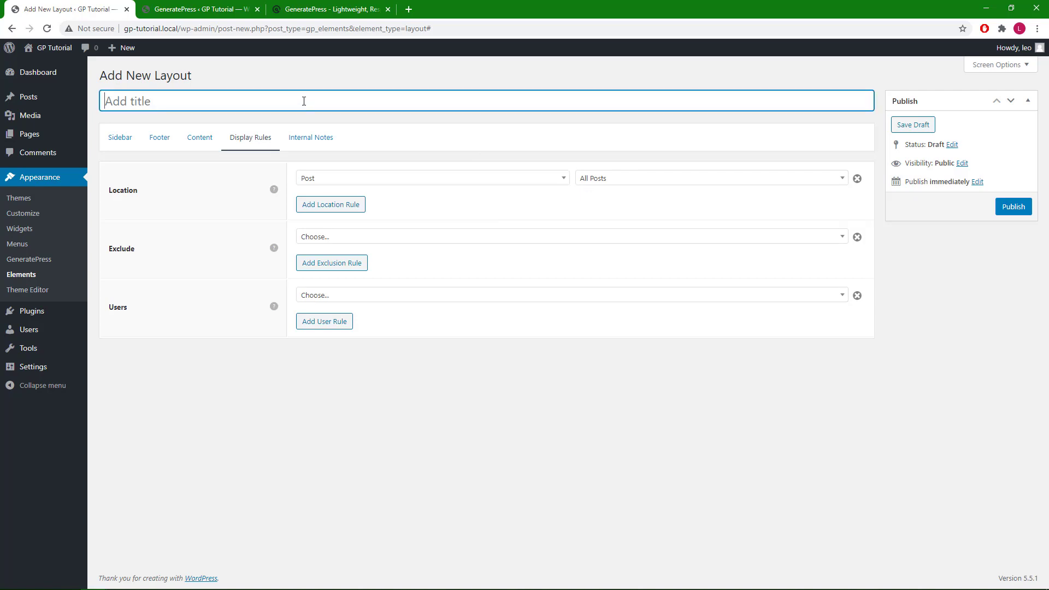
text(Narrow single posts)
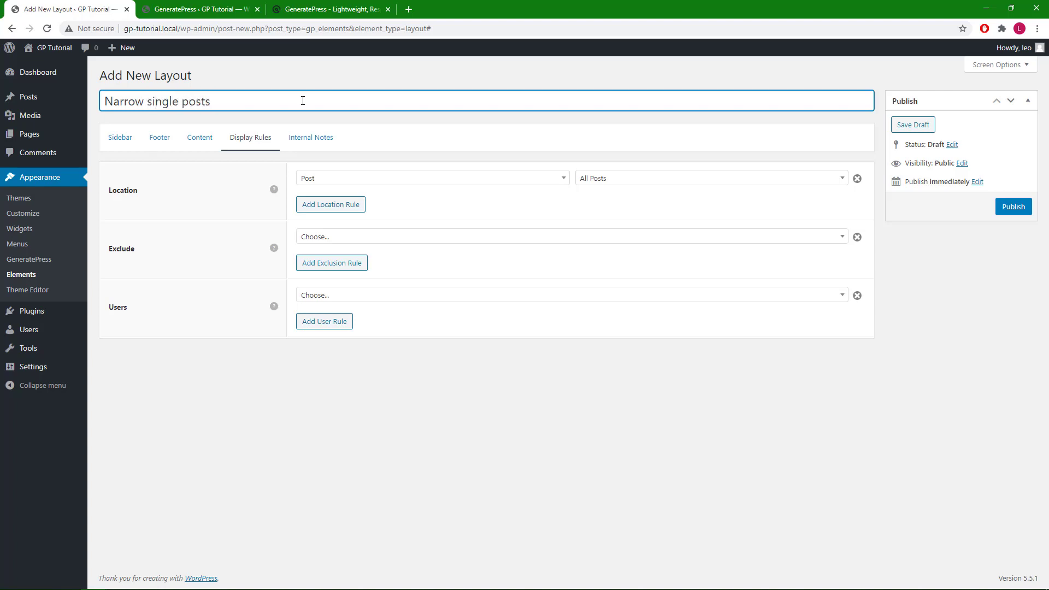
click(1008, 210)
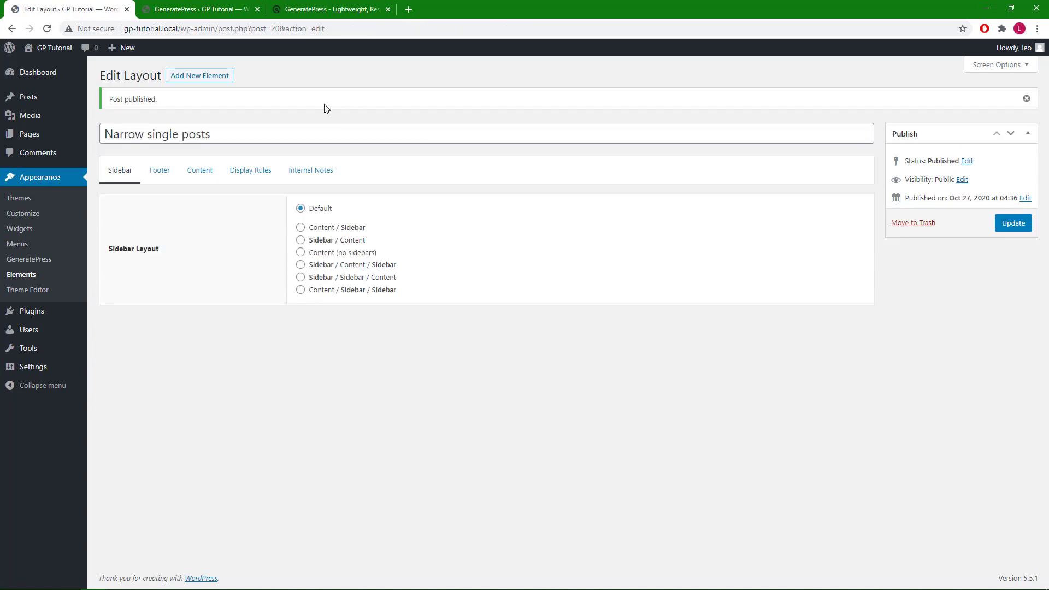
Step: Open the live GP Rocks post and check its text in the narrower centered column
click(55, 53)
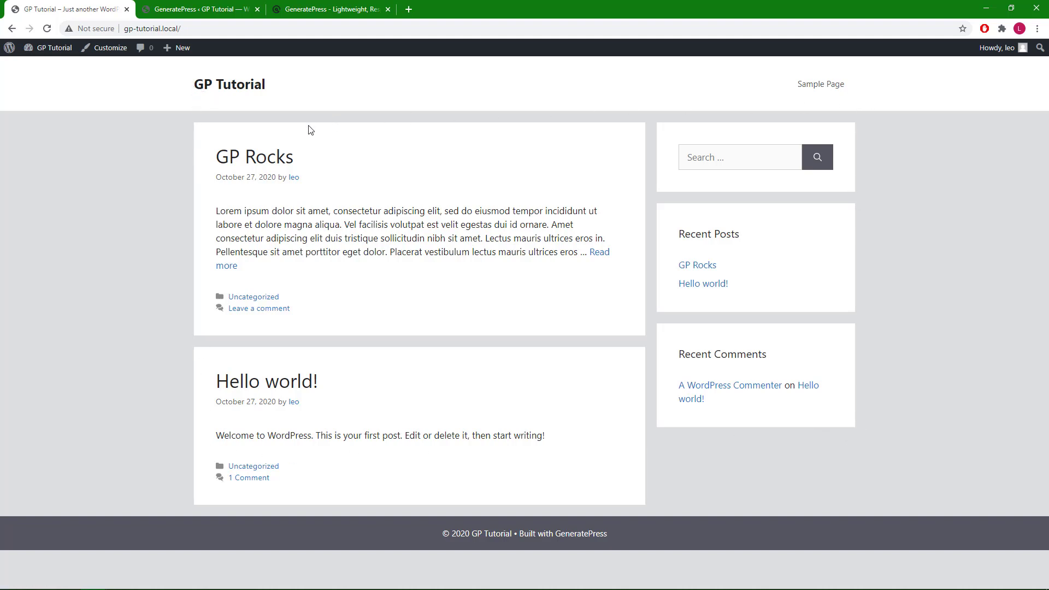
click(269, 163)
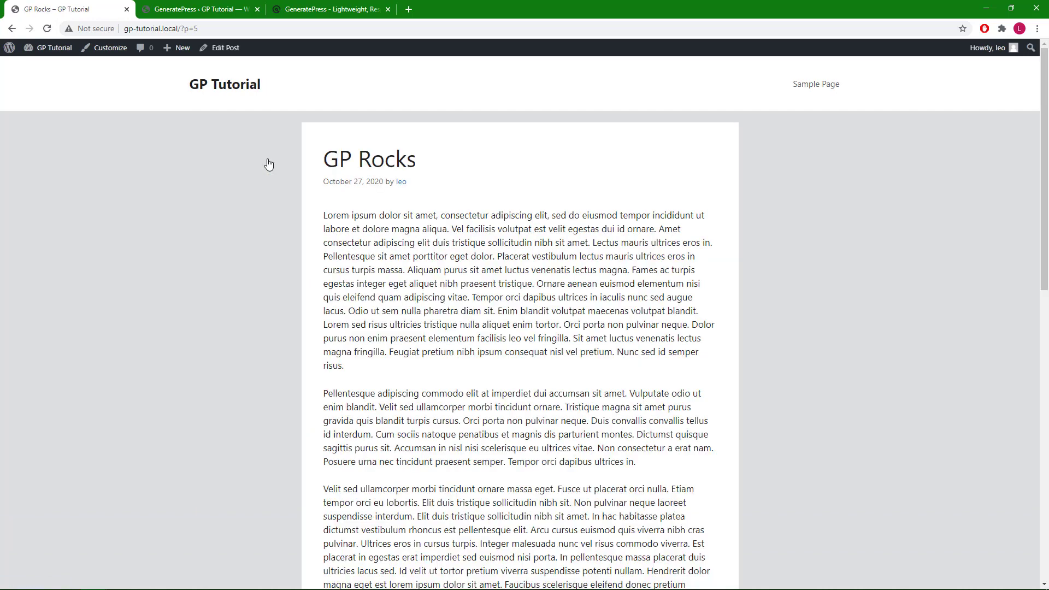
drag(315, 407, 314, 438)
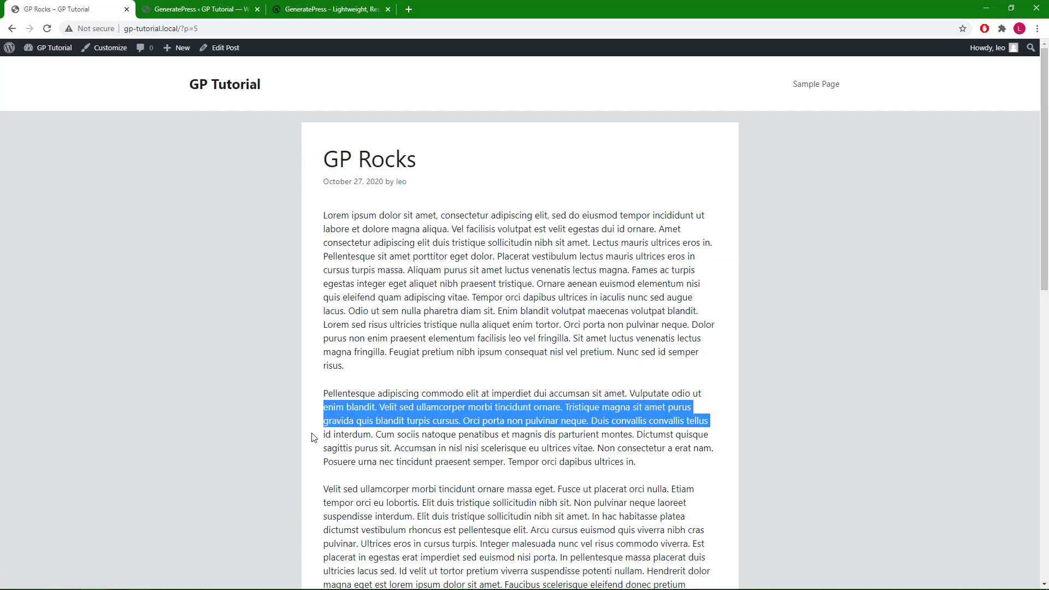
click(370, 437)
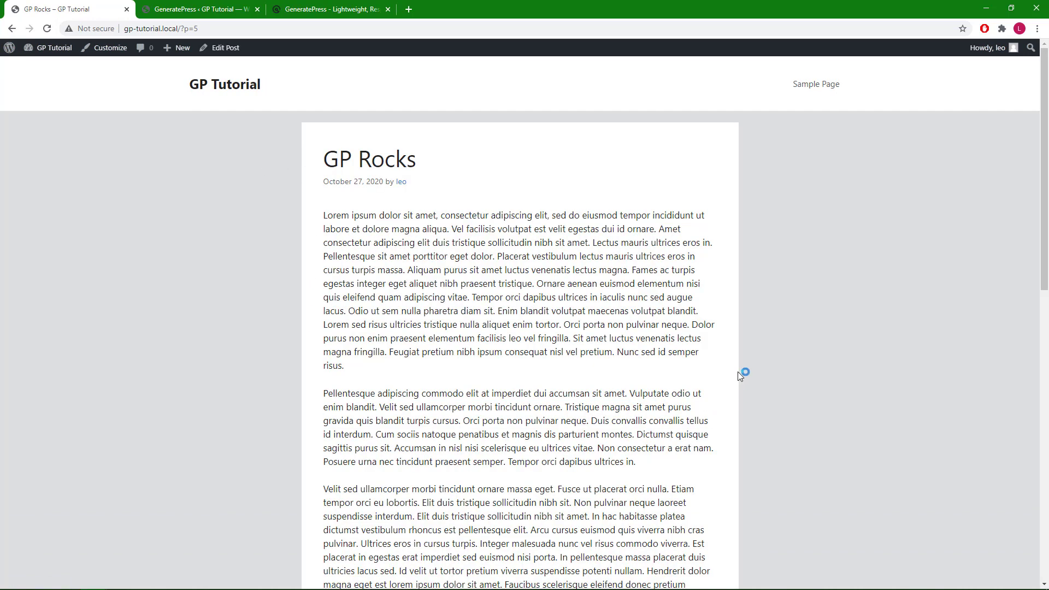